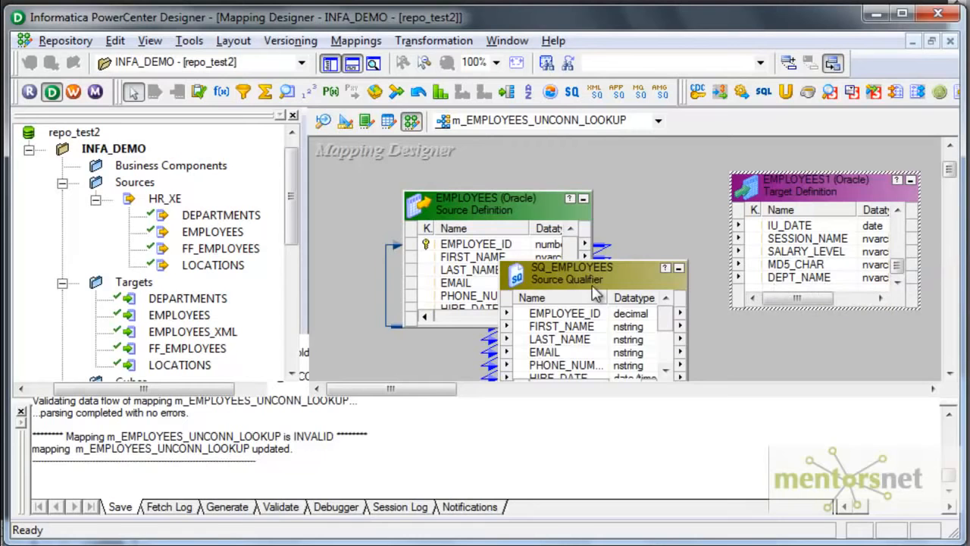
Shift the EMPLOYEES1 target slightly away from the source qualifier, then close and reopen the m_EMPLOYEES_UNCONN_LOOKUP mapping.
{"action": "scroll", "coordinate": [637, 322], "scroll_direction": "down", "scroll_amount": 2}
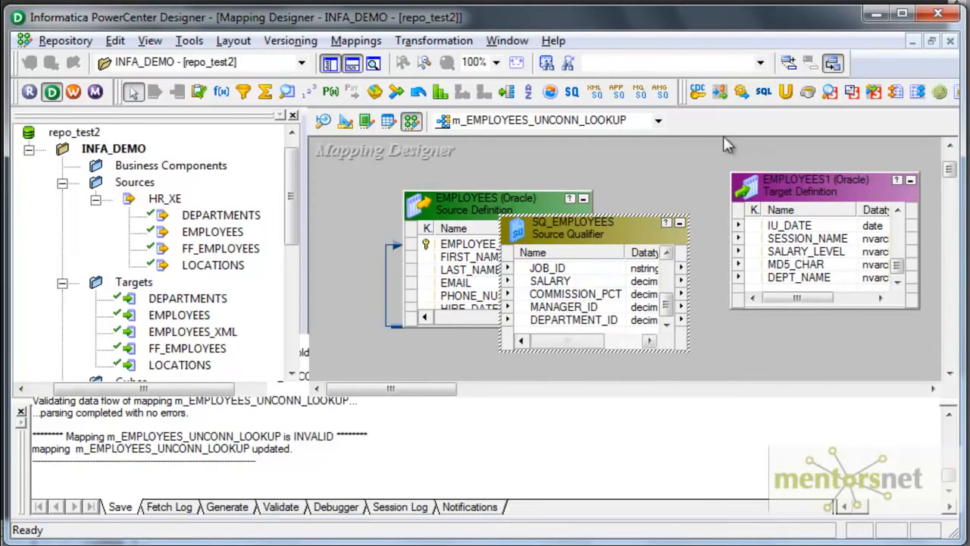
{"action": "left_click_drag", "start_coordinate": [776, 173], "coordinate": [791, 182]}
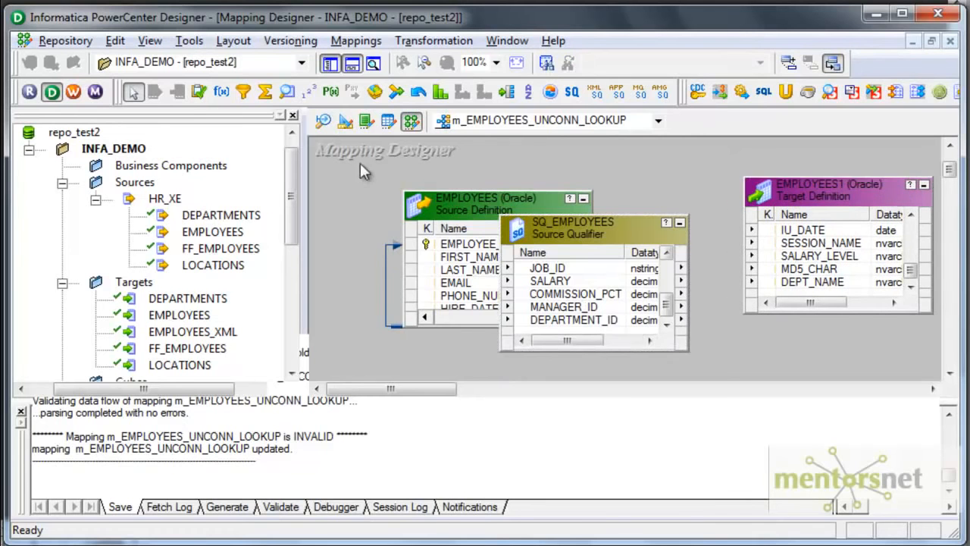
{"action": "left_click", "coordinate": [356, 40]}
{"action": "left_click", "coordinate": [360, 113]}
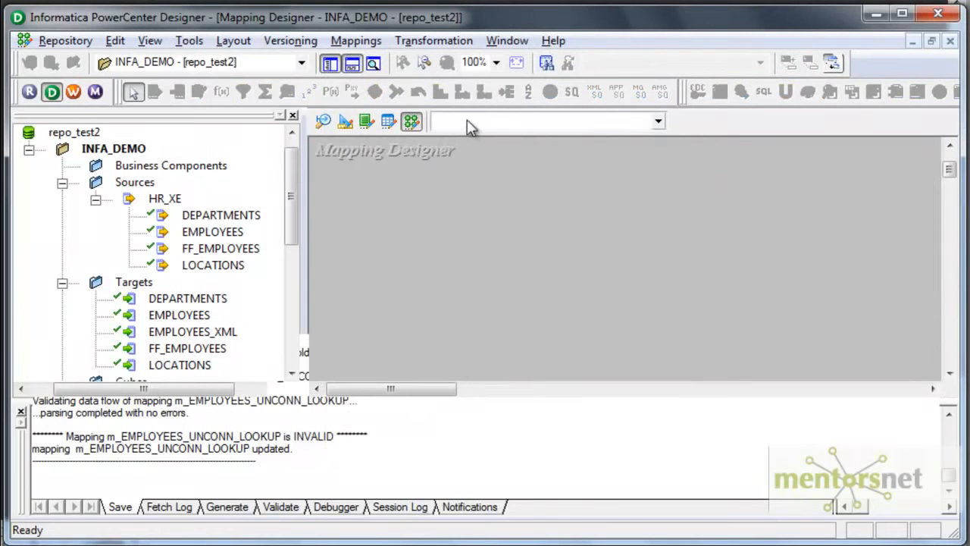
{"action": "left_click", "coordinate": [657, 121]}
{"action": "left_click", "coordinate": [602, 167]}
Create a Lookup transformation named lkp_DEPARTMENT in the mapping.
{"action": "left_click", "coordinate": [433, 40]}
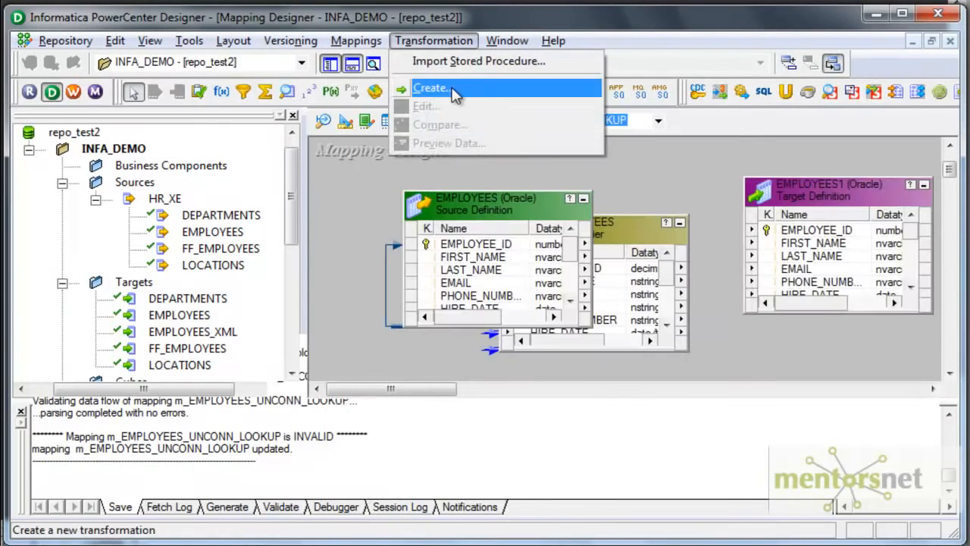
{"action": "left_click", "coordinate": [454, 86]}
{"action": "key", "text": "l"}
{"action": "left_click", "coordinate": [576, 291]}
{"action": "type", "text": "lkp_DEPARTMENT"}
{"action": "left_click", "coordinate": [754, 244]}
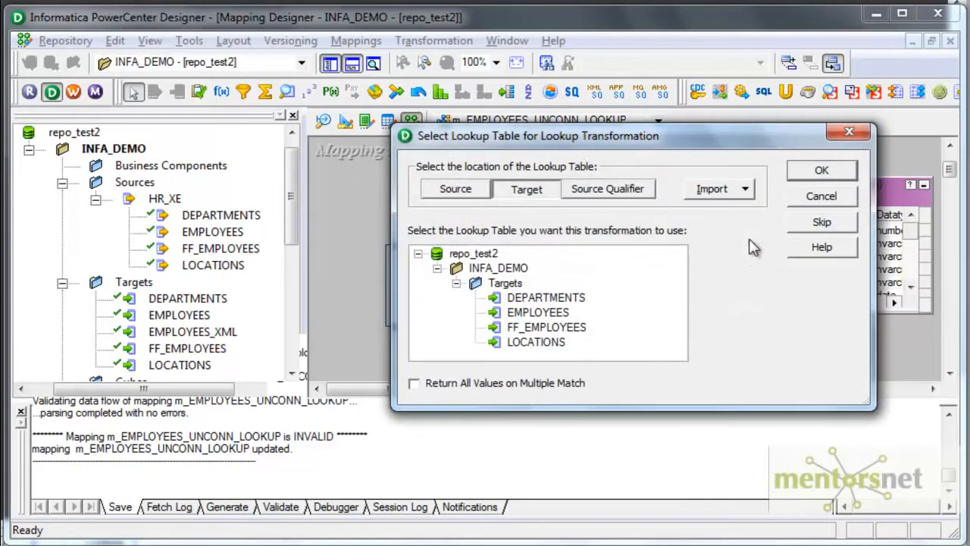
Use the DEPARTMENTS source definition under HR_XE as the lookup table.
{"action": "left_click", "coordinate": [476, 195]}
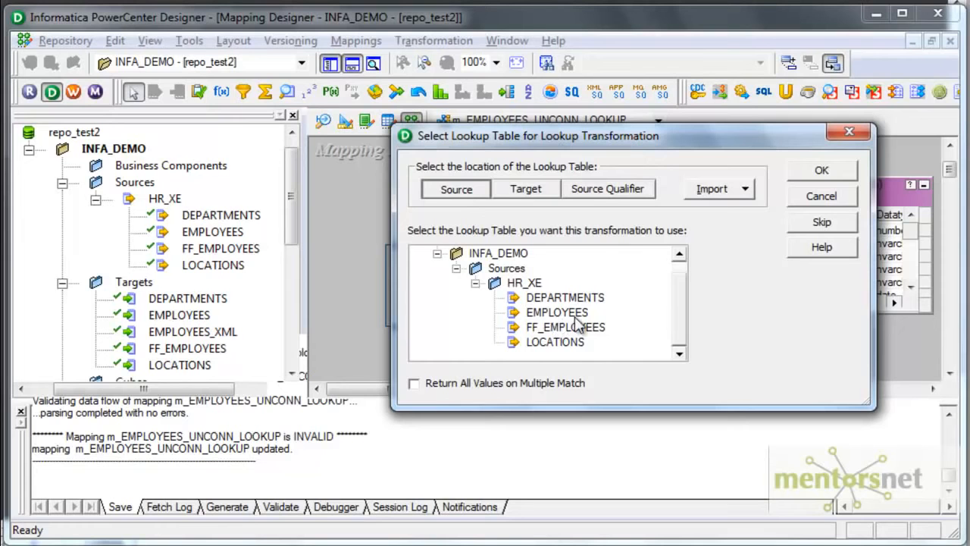
{"action": "left_click", "coordinate": [552, 315]}
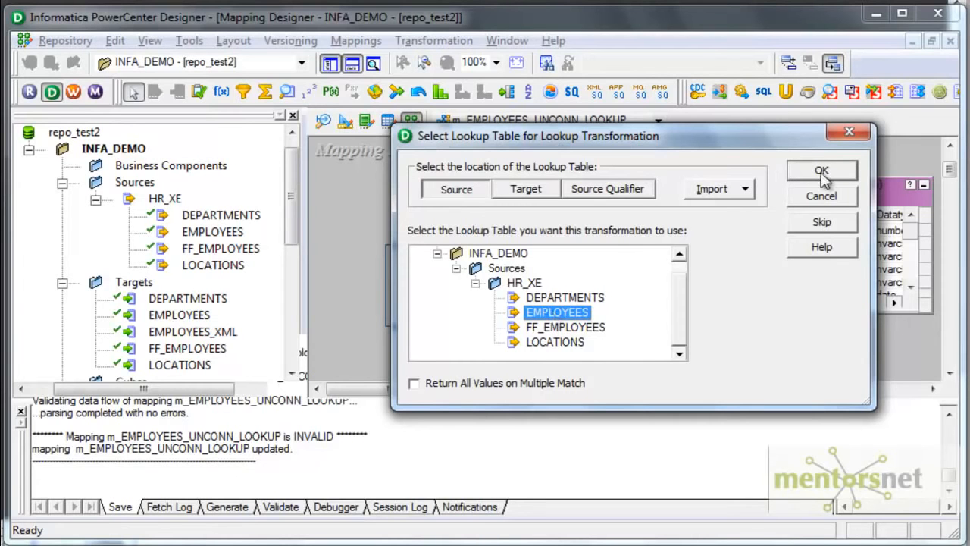
{"action": "left_click", "coordinate": [580, 299]}
{"action": "left_click", "coordinate": [796, 175]}
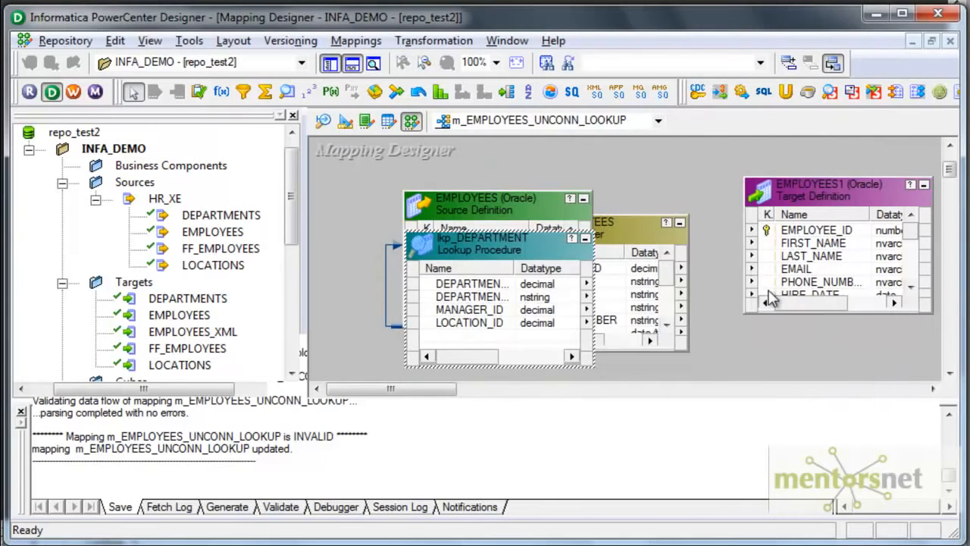
Move lkp_DEPARTMENT aside and delete its MANAGER_ID and LOCATION_ID ports.
{"action": "left_click_drag", "start_coordinate": [521, 253], "coordinate": [404, 206]}
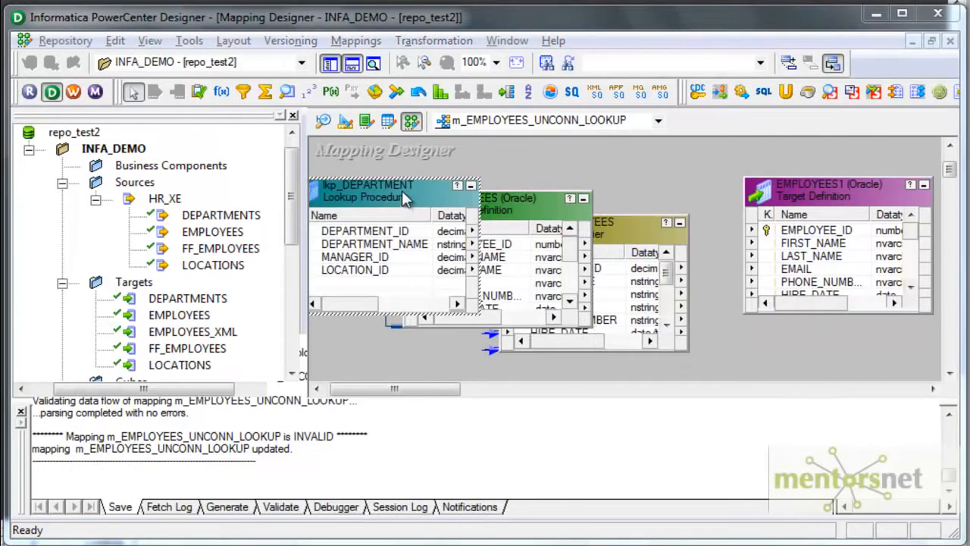
{"action": "double_click", "coordinate": [402, 191]}
{"action": "left_click", "coordinate": [416, 78]}
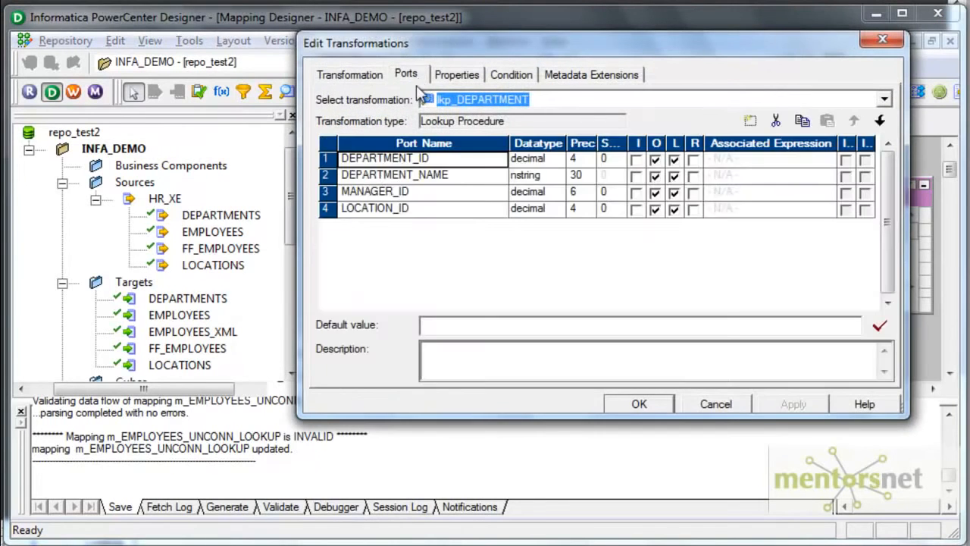
{"action": "left_click", "coordinate": [447, 193]}
{"action": "left_click", "coordinate": [776, 121]}
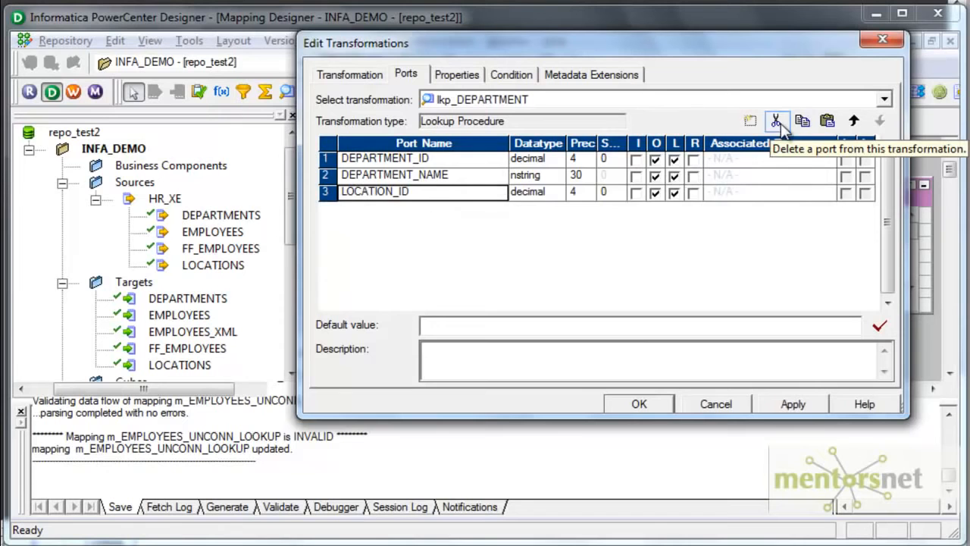
{"action": "left_click", "coordinate": [776, 122]}
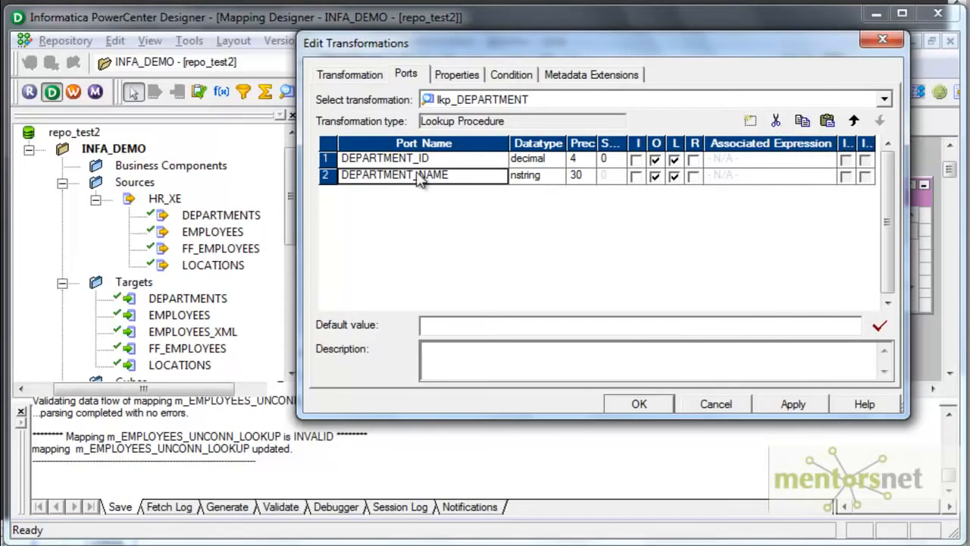
Add a port named IN_DEPARTMENT_ID below DEPARTMENT_ID with decimal datatype and precision 4.
{"action": "left_click", "coordinate": [443, 161]}
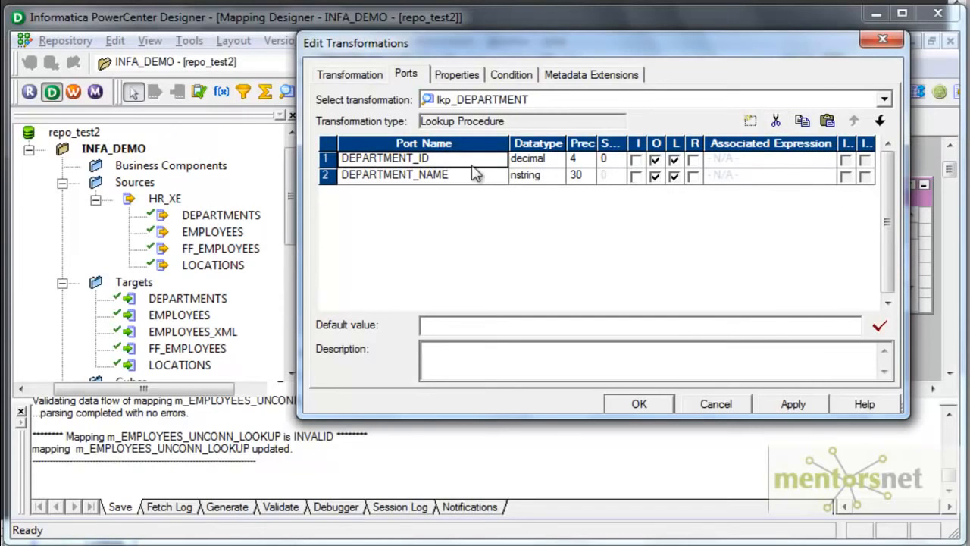
{"action": "left_click", "coordinate": [751, 122]}
{"action": "type", "text": "I"}
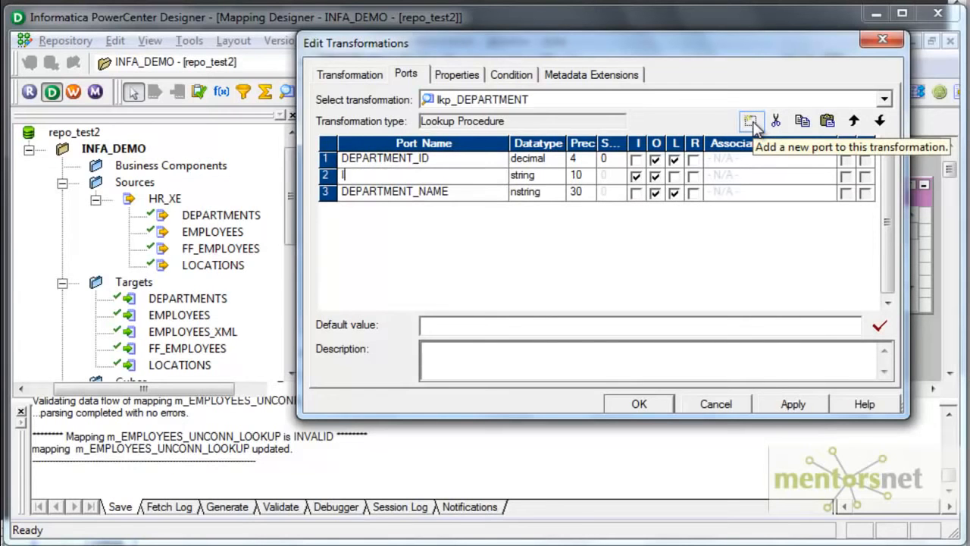
{"action": "type", "text": "N_DEPARTMENT_ID"}
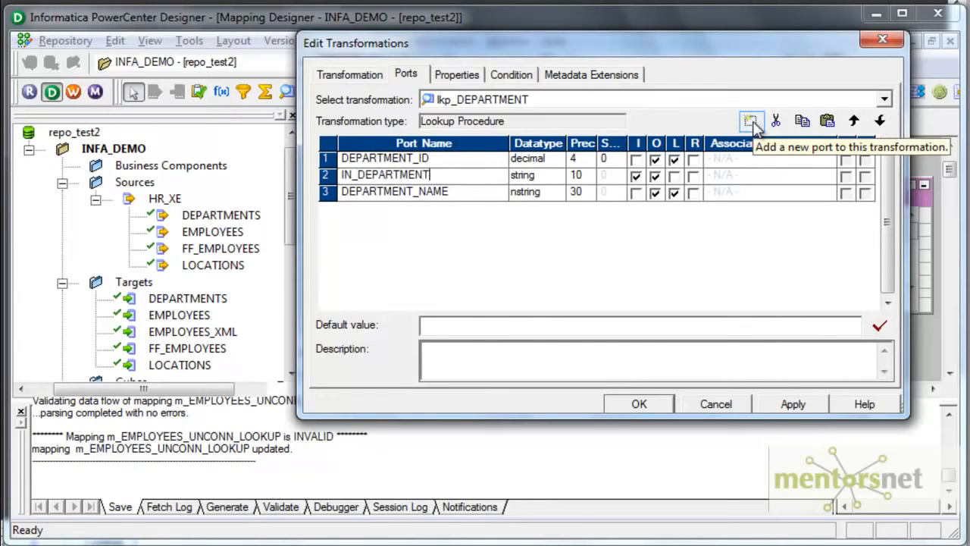
{"action": "left_click", "coordinate": [564, 175]}
{"action": "left_click", "coordinate": [555, 176]}
{"action": "left_click", "coordinate": [538, 230]}
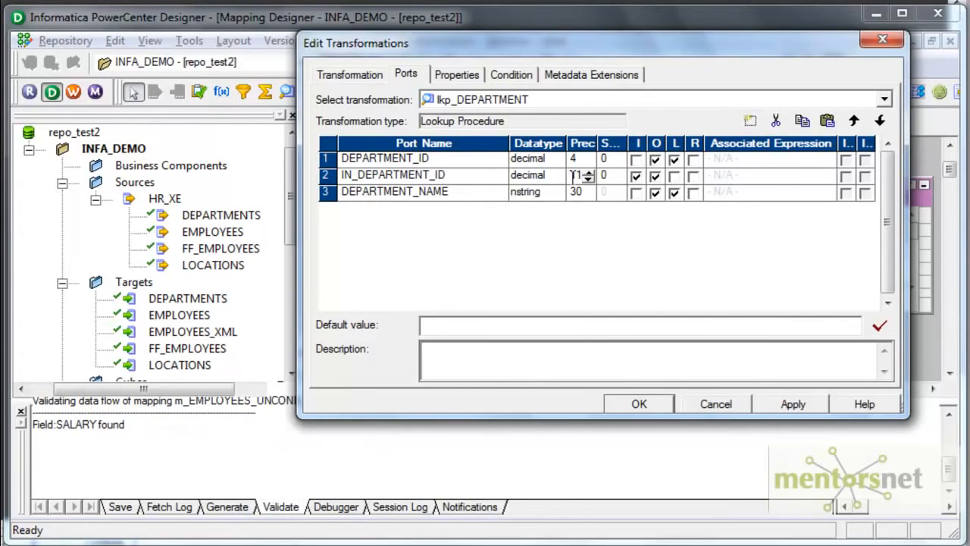
Disable output on IN_DEPARTMENT_ID and DEPARTMENT_ID, and mark DEPARTMENT_NAME as the return port.
{"action": "left_click", "coordinate": [655, 176]}
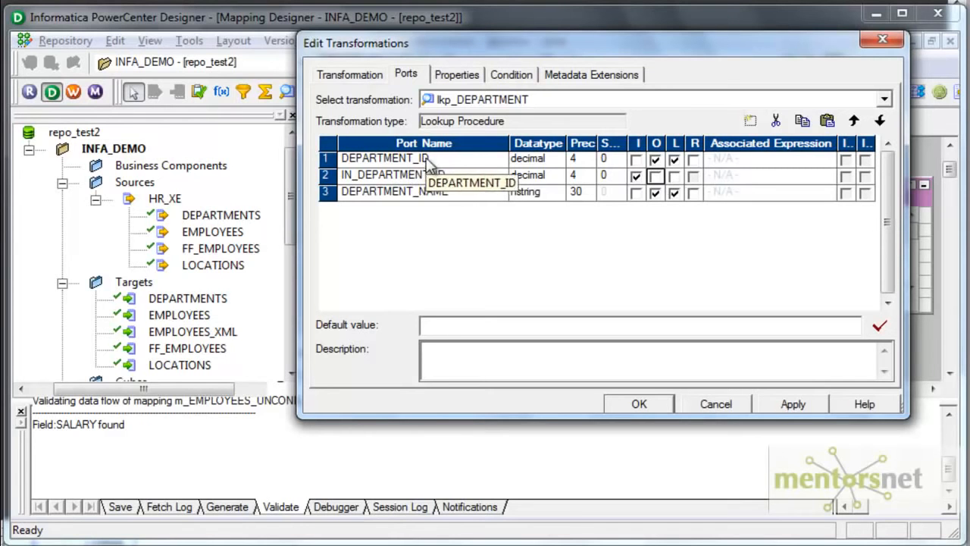
{"action": "left_click", "coordinate": [654, 160]}
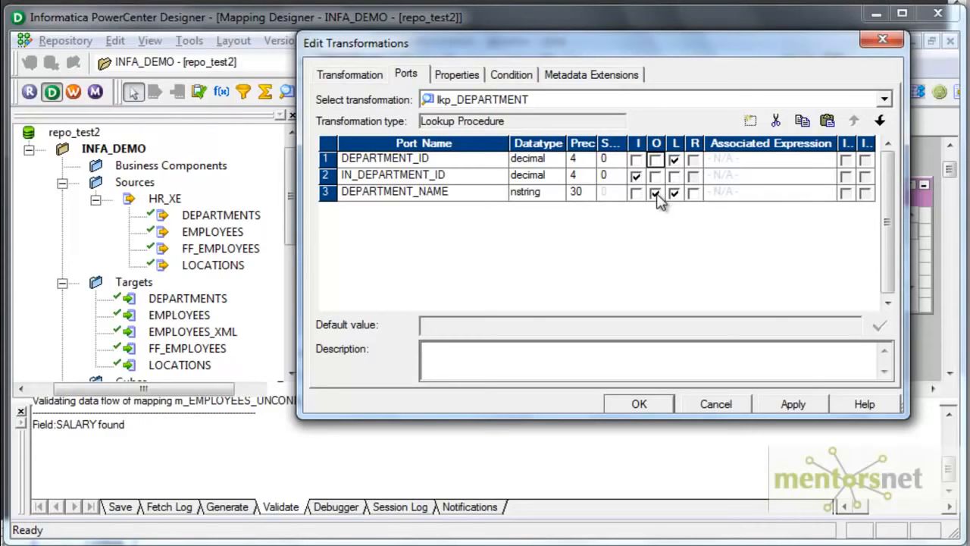
{"action": "left_click", "coordinate": [694, 194]}
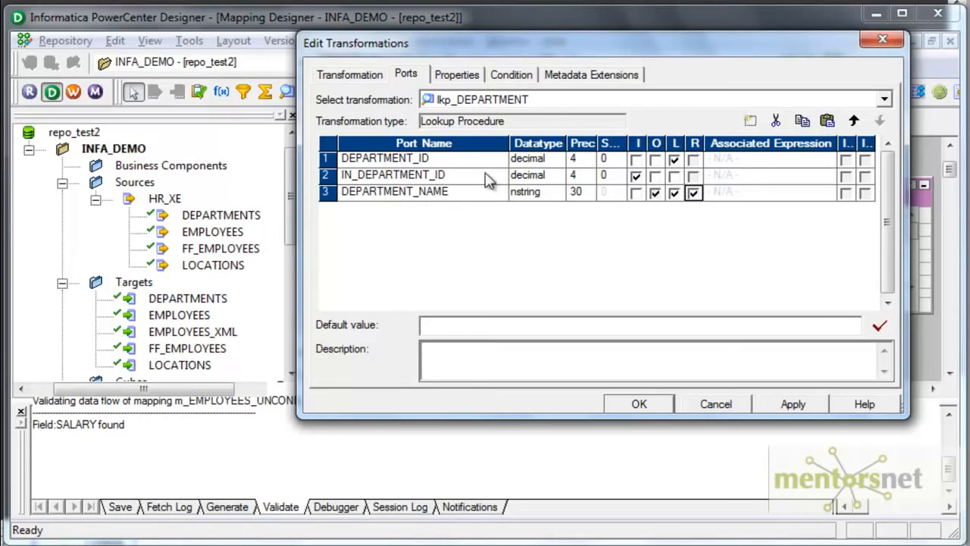
Examine the choices for the lookup policy on multiple match, keeping Use Any Value.
{"action": "left_click", "coordinate": [474, 77]}
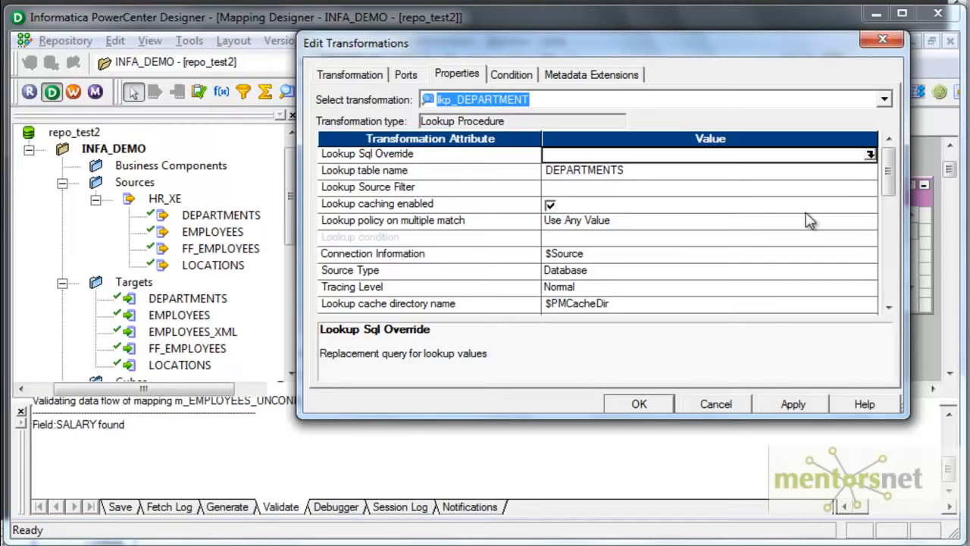
{"action": "left_click", "coordinate": [636, 222]}
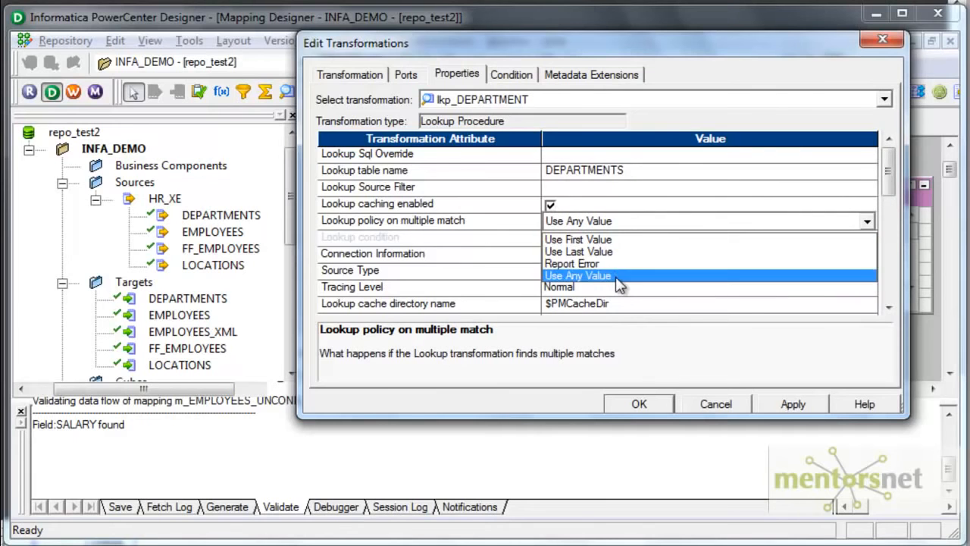
{"action": "left_click", "coordinate": [599, 276]}
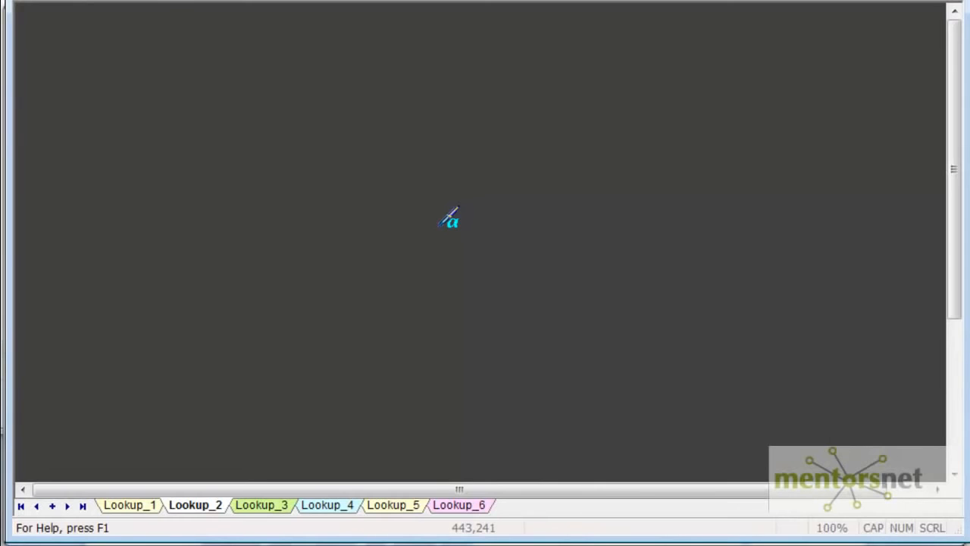
Switch to the whiteboard's Lookup_2 page, handwrite the heading MULTIPLE MATCH and draw a database cylinder labelled EMP.
{"action": "mouse_move", "coordinate": [172, 31]}
{"action": "left_mouse_down"}
{"action": "mouse_move", "coordinate": [212, 43]}
{"action": "mouse_move", "coordinate": [334, 26]}
{"action": "mouse_move", "coordinate": [418, 32]}
{"action": "mouse_move", "coordinate": [436, 45]}
{"action": "mouse_move", "coordinate": [462, 22]}
{"action": "mouse_move", "coordinate": [513, 37]}
{"action": "mouse_move", "coordinate": [508, 47]}
{"action": "left_mouse_up"}
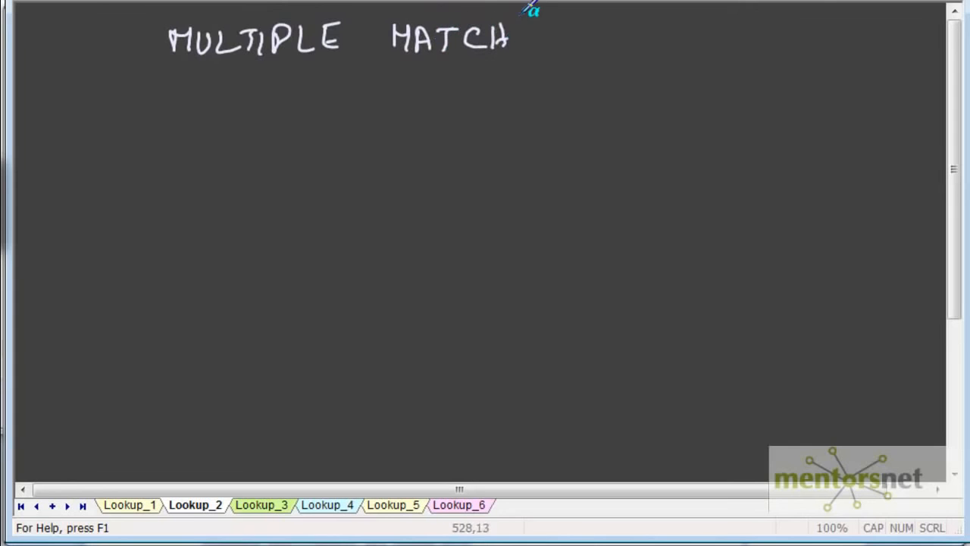
{"action": "left_click_drag", "start_coordinate": [227, 125], "coordinate": [224, 191]}
{"action": "left_click_drag", "start_coordinate": [301, 122], "coordinate": [293, 189]}
{"action": "mouse_move", "coordinate": [221, 130]}
{"action": "left_mouse_down"}
{"action": "mouse_move", "coordinate": [254, 132]}
{"action": "mouse_move", "coordinate": [220, 133]}
{"action": "mouse_move", "coordinate": [250, 156]}
{"action": "mouse_move", "coordinate": [292, 152]}
{"action": "mouse_move", "coordinate": [227, 185]}
{"action": "mouse_move", "coordinate": [299, 191]}
{"action": "left_mouse_up"}
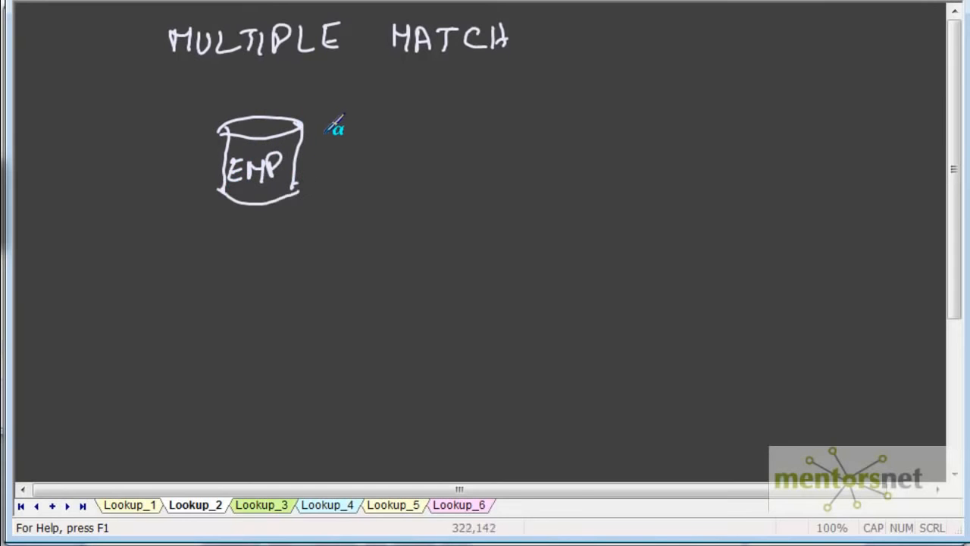
Write EMPID and DEPTID columns beside the EMP cylinder with a 1 and 10 row, and mark further rows below.
{"action": "left_click_drag", "start_coordinate": [340, 125], "coordinate": [338, 144]}
{"action": "mouse_move", "coordinate": [319, 90]}
{"action": "left_mouse_down"}
{"action": "mouse_move", "coordinate": [326, 100]}
{"action": "mouse_move", "coordinate": [435, 78]}
{"action": "mouse_move", "coordinate": [523, 78]}
{"action": "mouse_move", "coordinate": [522, 100]}
{"action": "left_mouse_up"}
{"action": "mouse_move", "coordinate": [525, 79]}
{"action": "left_mouse_down"}
{"action": "mouse_move", "coordinate": [541, 88]}
{"action": "mouse_move", "coordinate": [526, 101]}
{"action": "left_mouse_up"}
{"action": "mouse_move", "coordinate": [449, 126]}
{"action": "left_mouse_down"}
{"action": "mouse_move", "coordinate": [450, 142]}
{"action": "mouse_move", "coordinate": [459, 129]}
{"action": "left_mouse_up"}
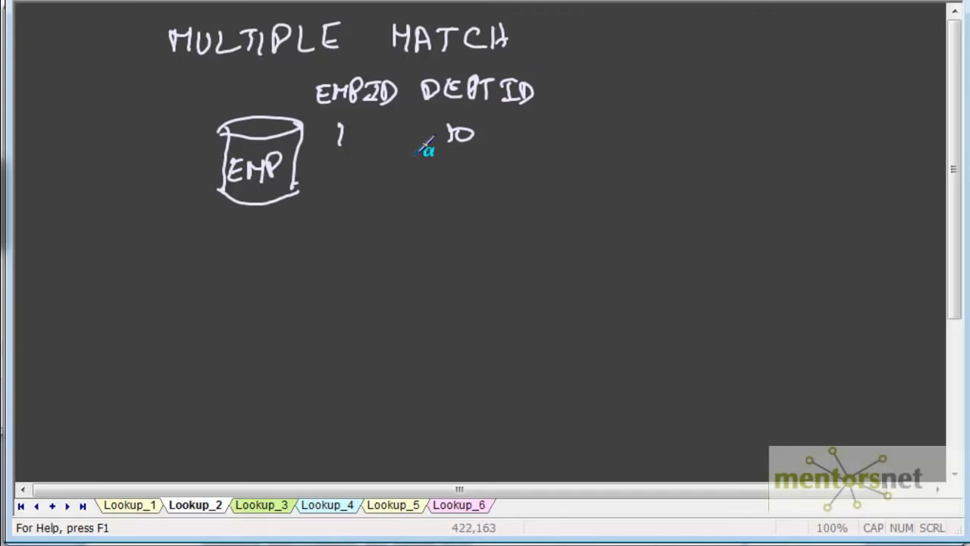
{"action": "left_click_drag", "start_coordinate": [338, 174], "coordinate": [337, 184]}
{"action": "left_click", "coordinate": [337, 212]}
{"action": "left_click", "coordinate": [336, 221]}
Draw a second database cylinder labelled DEPT and write 10 beside it in two rows.
{"action": "left_click_drag", "start_coordinate": [616, 50], "coordinate": [609, 122]}
{"action": "mouse_move", "coordinate": [686, 46]}
{"action": "left_mouse_down"}
{"action": "mouse_move", "coordinate": [675, 119]}
{"action": "mouse_move", "coordinate": [617, 51]}
{"action": "mouse_move", "coordinate": [686, 46]}
{"action": "left_mouse_up"}
{"action": "left_click_drag", "start_coordinate": [621, 84], "coordinate": [634, 96]}
{"action": "left_click_drag", "start_coordinate": [670, 85], "coordinate": [667, 102]}
{"action": "left_click_drag", "start_coordinate": [605, 125], "coordinate": [680, 120]}
{"action": "mouse_move", "coordinate": [717, 50]}
{"action": "left_mouse_down"}
{"action": "mouse_move", "coordinate": [722, 70]}
{"action": "mouse_move", "coordinate": [739, 51]}
{"action": "left_mouse_up"}
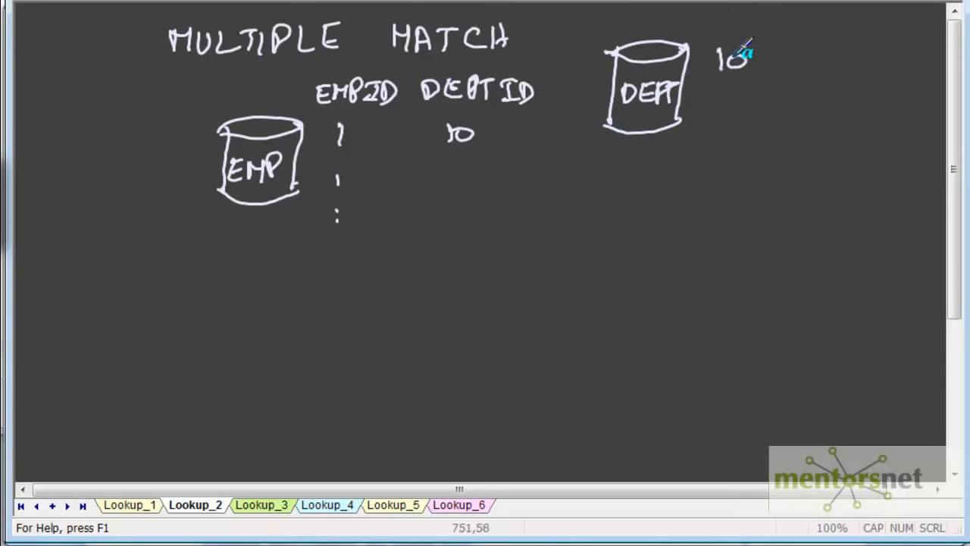
{"action": "mouse_move", "coordinate": [715, 97]}
{"action": "left_mouse_down"}
{"action": "mouse_move", "coordinate": [719, 115]}
{"action": "mouse_move", "coordinate": [740, 98]}
{"action": "left_mouse_up"}
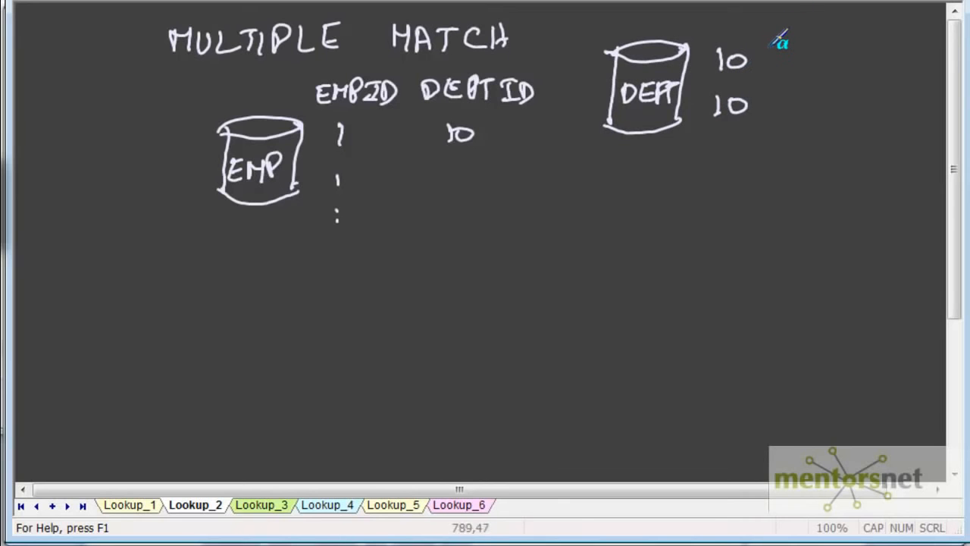
Head the DEPT columns DEPTID and NAME, and write SHIPPING and FINANCE as the names for the two rows.
{"action": "left_click_drag", "start_coordinate": [706, 16], "coordinate": [705, 32]}
{"action": "mouse_move", "coordinate": [723, 15]}
{"action": "left_mouse_down"}
{"action": "mouse_move", "coordinate": [726, 29]}
{"action": "mouse_move", "coordinate": [729, 21]}
{"action": "left_mouse_up"}
{"action": "left_click_drag", "start_coordinate": [735, 16], "coordinate": [732, 32]}
{"action": "left_click_drag", "start_coordinate": [732, 15], "coordinate": [735, 26]}
{"action": "mouse_move", "coordinate": [744, 16]}
{"action": "left_mouse_down"}
{"action": "mouse_move", "coordinate": [746, 32]}
{"action": "mouse_move", "coordinate": [761, 32]}
{"action": "left_mouse_up"}
{"action": "left_click_drag", "start_coordinate": [771, 16], "coordinate": [770, 33]}
{"action": "mouse_move", "coordinate": [772, 16]}
{"action": "left_mouse_down"}
{"action": "mouse_move", "coordinate": [773, 33]}
{"action": "mouse_move", "coordinate": [841, 19]}
{"action": "left_mouse_up"}
{"action": "mouse_move", "coordinate": [849, 30]}
{"action": "left_mouse_down"}
{"action": "mouse_move", "coordinate": [856, 18]}
{"action": "mouse_move", "coordinate": [854, 33]}
{"action": "left_mouse_up"}
{"action": "mouse_move", "coordinate": [858, 34]}
{"action": "left_mouse_down"}
{"action": "mouse_move", "coordinate": [866, 15]}
{"action": "mouse_move", "coordinate": [892, 18]}
{"action": "left_mouse_up"}
{"action": "mouse_move", "coordinate": [899, 18]}
{"action": "left_mouse_down"}
{"action": "mouse_move", "coordinate": [917, 15]}
{"action": "mouse_move", "coordinate": [911, 35]}
{"action": "left_mouse_up"}
{"action": "mouse_move", "coordinate": [843, 59]}
{"action": "left_mouse_down"}
{"action": "mouse_move", "coordinate": [830, 82]}
{"action": "mouse_move", "coordinate": [866, 70]}
{"action": "mouse_move", "coordinate": [931, 94]}
{"action": "mouse_move", "coordinate": [939, 85]}
{"action": "left_mouse_up"}
{"action": "mouse_move", "coordinate": [840, 101]}
{"action": "left_mouse_down"}
{"action": "mouse_move", "coordinate": [910, 99]}
{"action": "mouse_move", "coordinate": [946, 120]}
{"action": "left_mouse_up"}
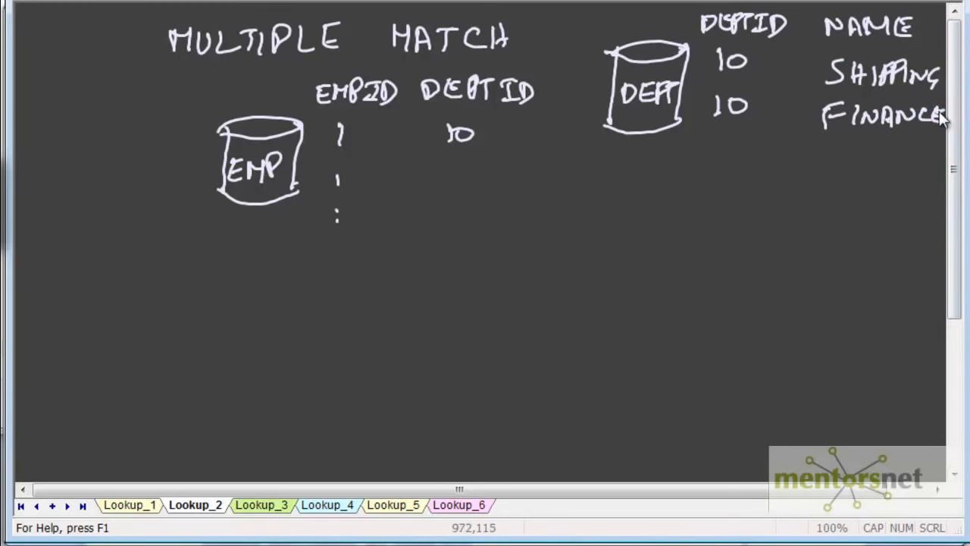
Draw a dotted link from the employee's DEPTID 10 to DEPT and mark both matching 10 rows.
{"action": "left_click", "coordinate": [478, 138]}
{"action": "left_click_drag", "start_coordinate": [489, 133], "coordinate": [500, 132]}
{"action": "left_click", "coordinate": [520, 125]}
{"action": "left_click", "coordinate": [541, 122]}
{"action": "left_click_drag", "start_coordinate": [567, 119], "coordinate": [585, 116]}
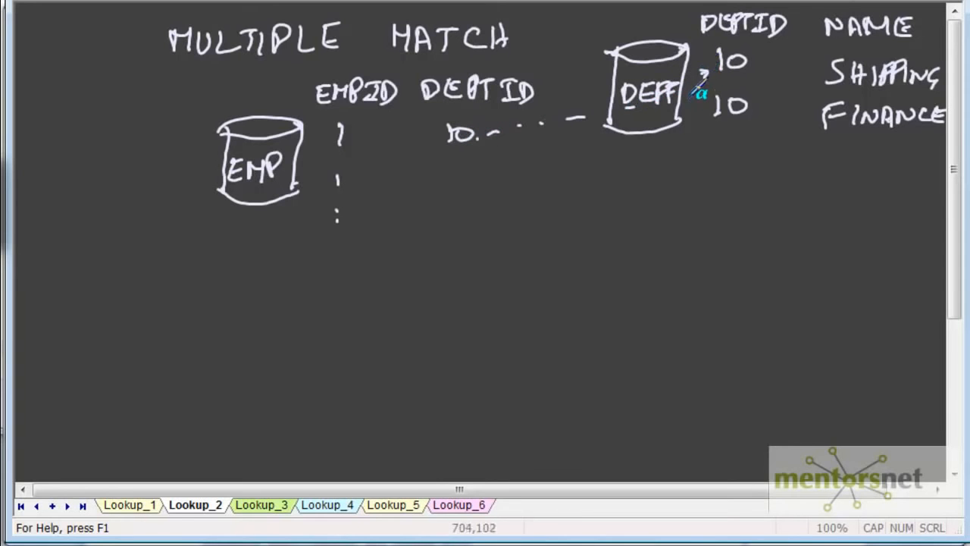
{"action": "left_click_drag", "start_coordinate": [662, 105], "coordinate": [671, 105]}
{"action": "left_click_drag", "start_coordinate": [699, 112], "coordinate": [703, 119]}
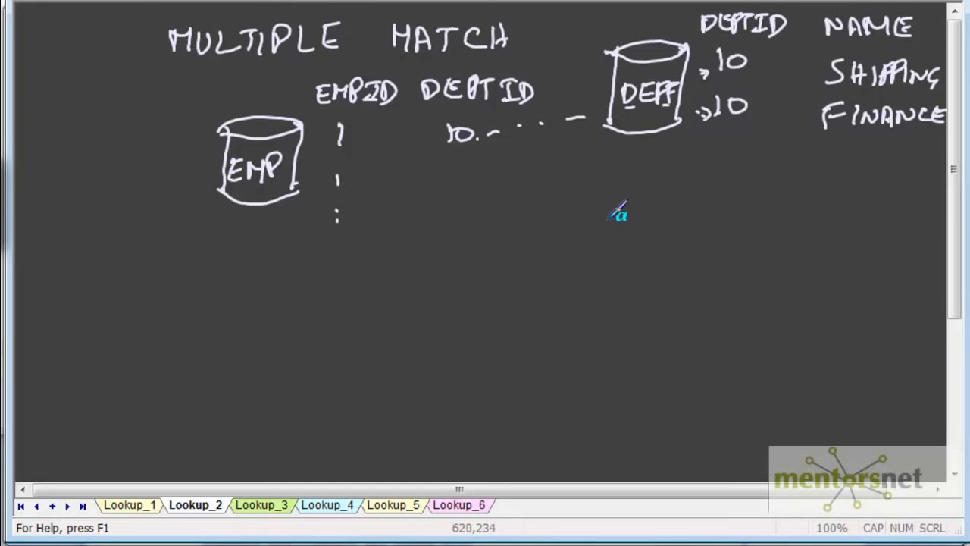
List the multiple-match options below the DEPT table, starting with FIRST VALUE and LAST VALUE.
{"action": "mouse_move", "coordinate": [609, 221]}
{"action": "left_mouse_down"}
{"action": "mouse_move", "coordinate": [799, 210]}
{"action": "mouse_move", "coordinate": [764, 277]}
{"action": "mouse_move", "coordinate": [797, 262]}
{"action": "mouse_move", "coordinate": [801, 274]}
{"action": "left_mouse_up"}
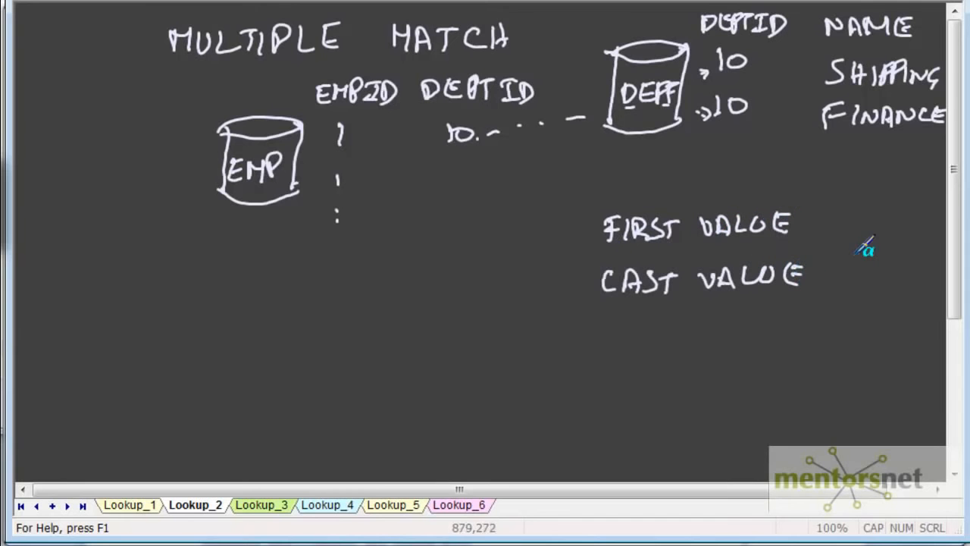
{"action": "mouse_move", "coordinate": [609, 338]}
{"action": "left_mouse_down"}
{"action": "mouse_move", "coordinate": [672, 312]}
{"action": "mouse_move", "coordinate": [743, 318]}
{"action": "mouse_move", "coordinate": [810, 303]}
{"action": "mouse_move", "coordinate": [819, 318]}
{"action": "left_mouse_up"}
{"action": "mouse_move", "coordinate": [615, 383]}
{"action": "left_mouse_down"}
{"action": "mouse_move", "coordinate": [666, 368]}
{"action": "mouse_move", "coordinate": [677, 346]}
{"action": "mouse_move", "coordinate": [704, 355]}
{"action": "mouse_move", "coordinate": [766, 342]}
{"action": "mouse_move", "coordinate": [796, 364]}
{"action": "mouse_move", "coordinate": [818, 347]}
{"action": "mouse_move", "coordinate": [888, 362]}
{"action": "left_mouse_up"}
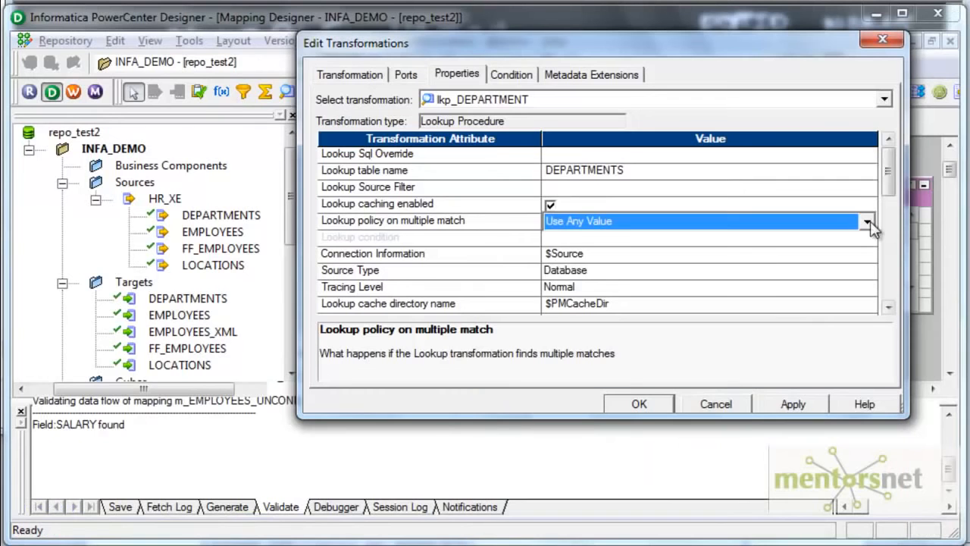
Return to the lookup's properties in PowerCenter Designer and set the lookup policy on multiple match to Use First Value.
{"action": "left_click", "coordinate": [868, 222]}
{"action": "left_click", "coordinate": [670, 241]}
{"action": "left_click", "coordinate": [868, 222]}
{"action": "left_click", "coordinate": [656, 241]}
Review the remaining lookup properties, from the cache settings through Pre-build lookup cache and Subsecond Precision.
{"action": "left_click_drag", "start_coordinate": [890, 184], "coordinate": [892, 214]}
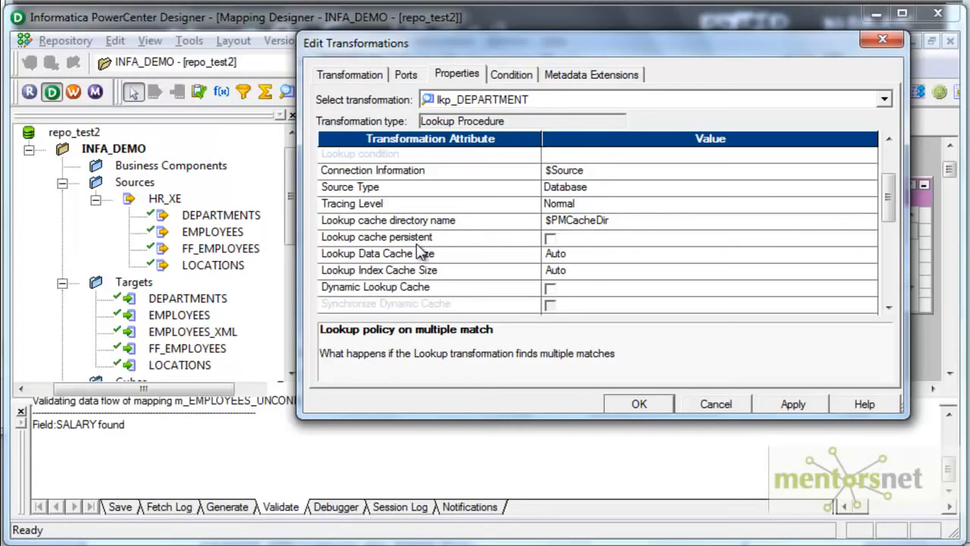
{"action": "mouse_move", "coordinate": [890, 199]}
{"action": "left_mouse_down"}
{"action": "mouse_move", "coordinate": [892, 231]}
{"action": "mouse_move", "coordinate": [892, 217]}
{"action": "left_mouse_up"}
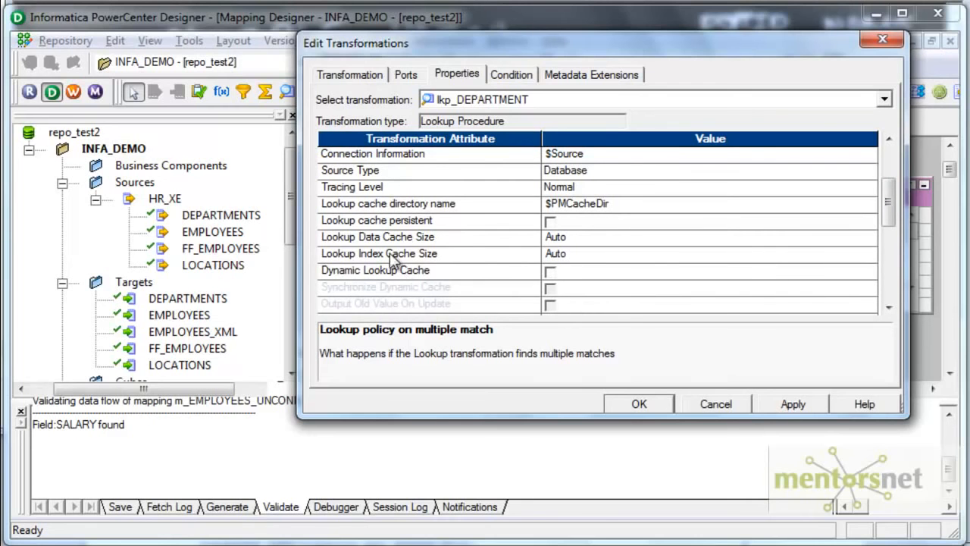
{"action": "left_click_drag", "start_coordinate": [887, 220], "coordinate": [888, 279]}
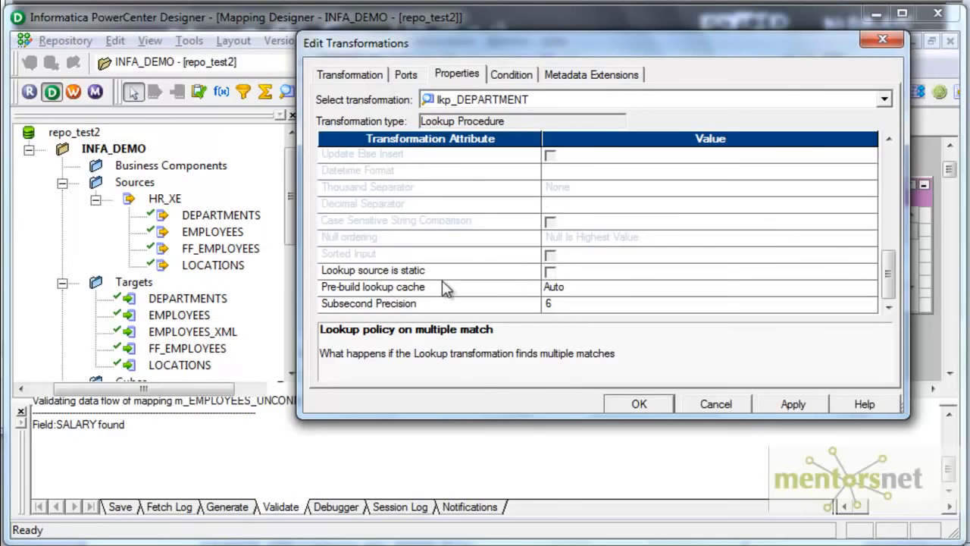
Add a lookup condition to lkp_DEPARTMENT that matches DEPARTMENT_ID = IN_DEPARTMENT_ID.
{"action": "left_click", "coordinate": [512, 74]}
{"action": "left_click", "coordinate": [749, 121]}
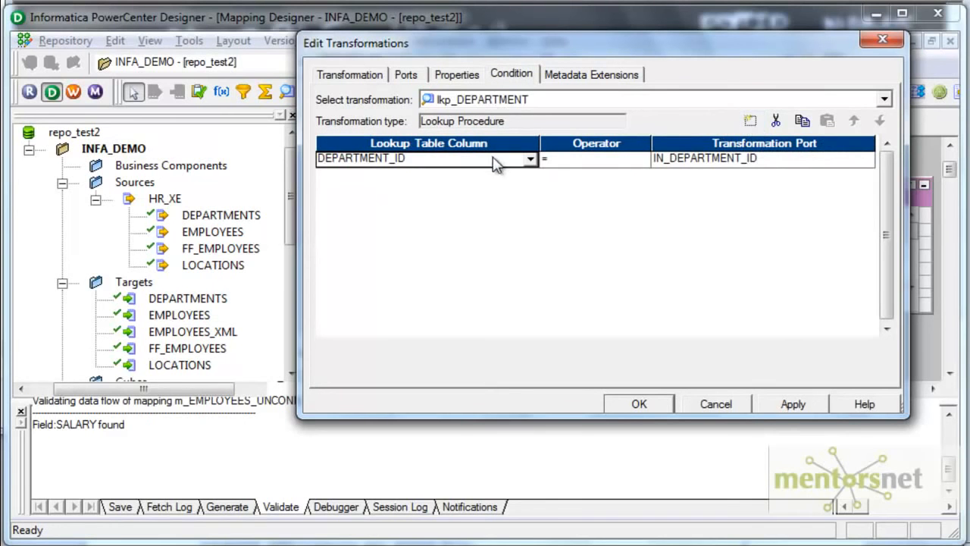
{"action": "left_click", "coordinate": [534, 161]}
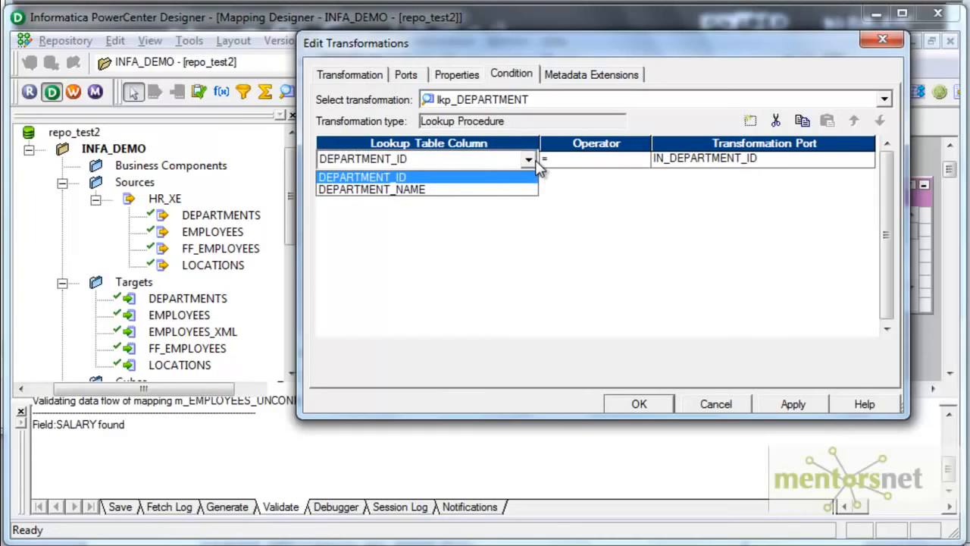
{"action": "left_click", "coordinate": [422, 178]}
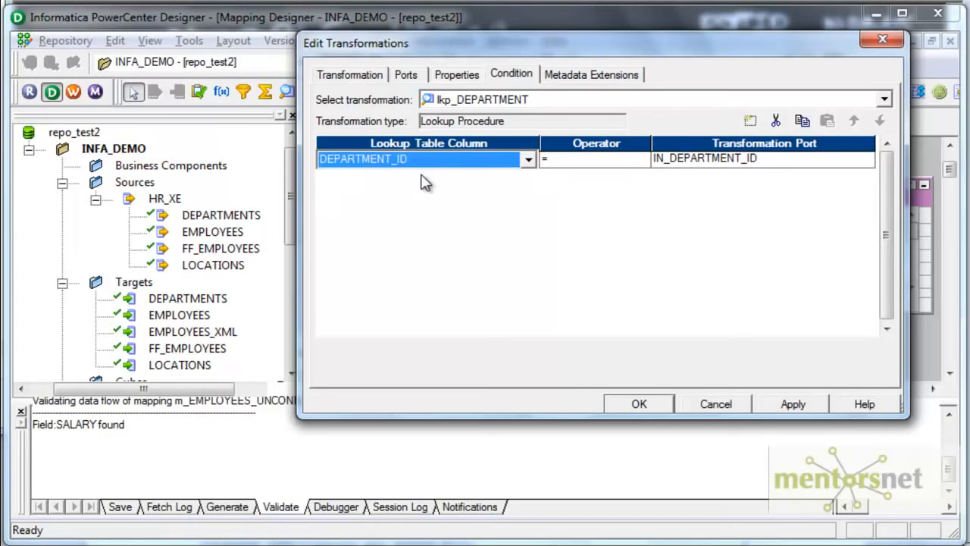
{"action": "left_click", "coordinate": [864, 159]}
{"action": "left_click", "coordinate": [750, 176]}
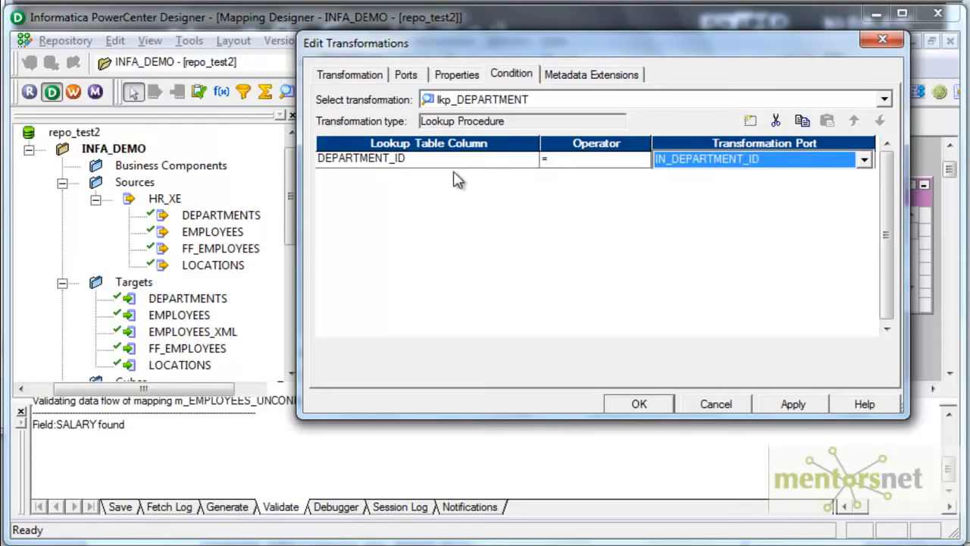
Apply the changes to lkp_DEPARTMENT and save the mapping to the repository.
{"action": "left_click", "coordinate": [767, 404]}
{"action": "left_click", "coordinate": [646, 403]}
{"action": "left_click", "coordinate": [65, 41]}
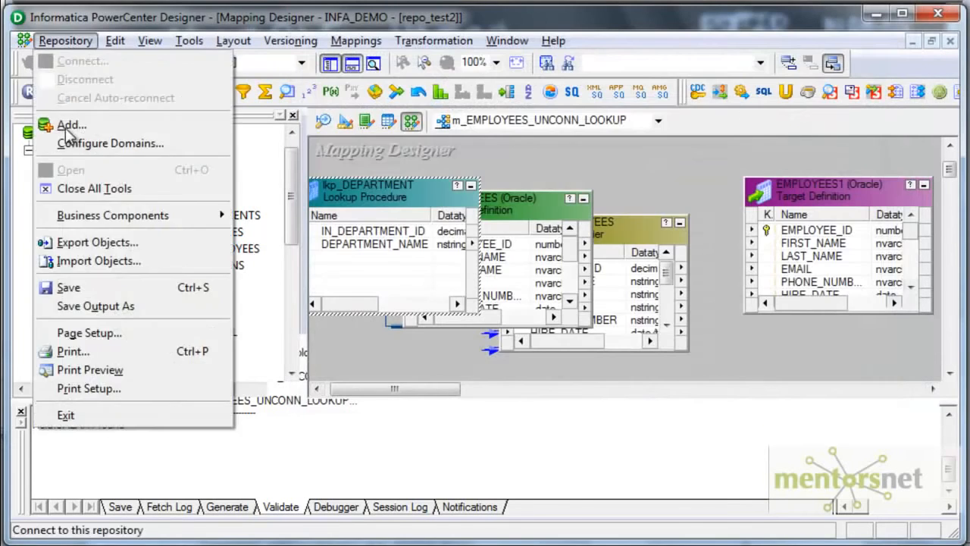
{"action": "left_click", "coordinate": [70, 287]}
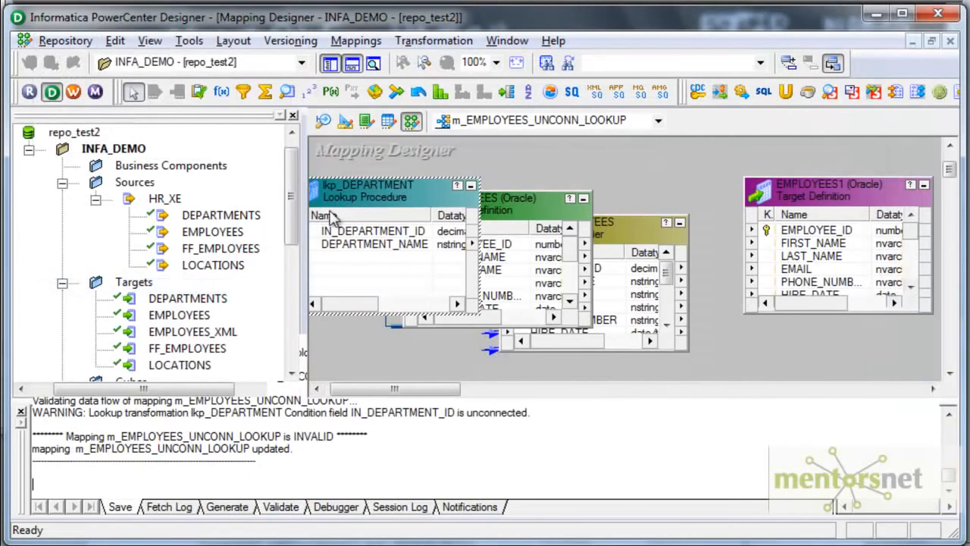
{"action": "left_click", "coordinate": [492, 200]}
{"action": "double_click", "coordinate": [495, 200]}
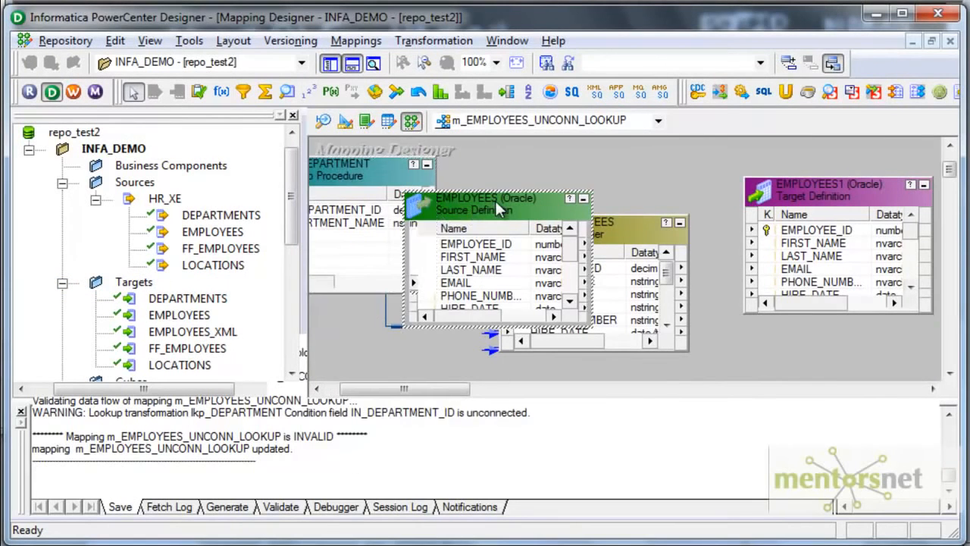
{"action": "left_click", "coordinate": [732, 406]}
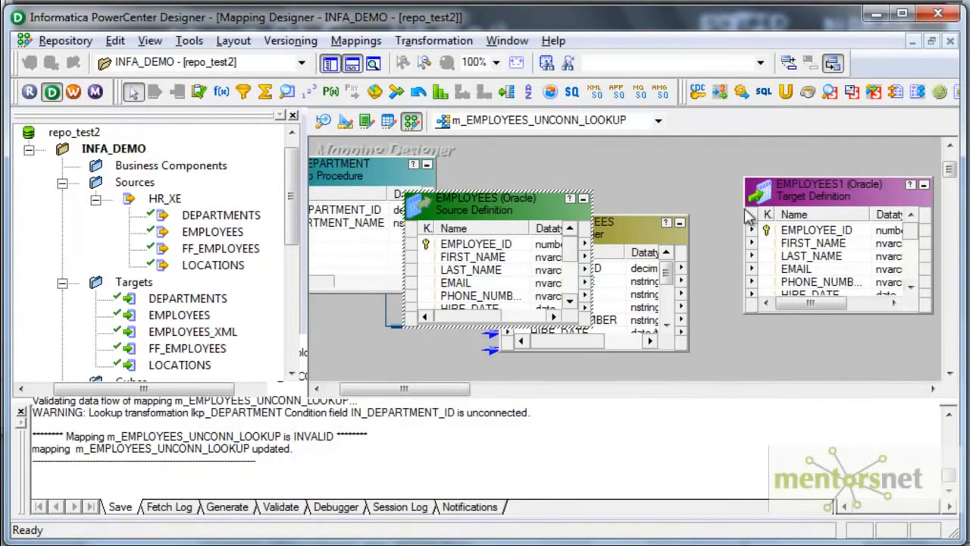
Move the EMPLOYEES1 target farther from the SQ_EMPLOYEES source qualifier to make room between them.
{"action": "left_click_drag", "start_coordinate": [782, 201], "coordinate": [840, 204]}
{"action": "left_click", "coordinate": [649, 230]}
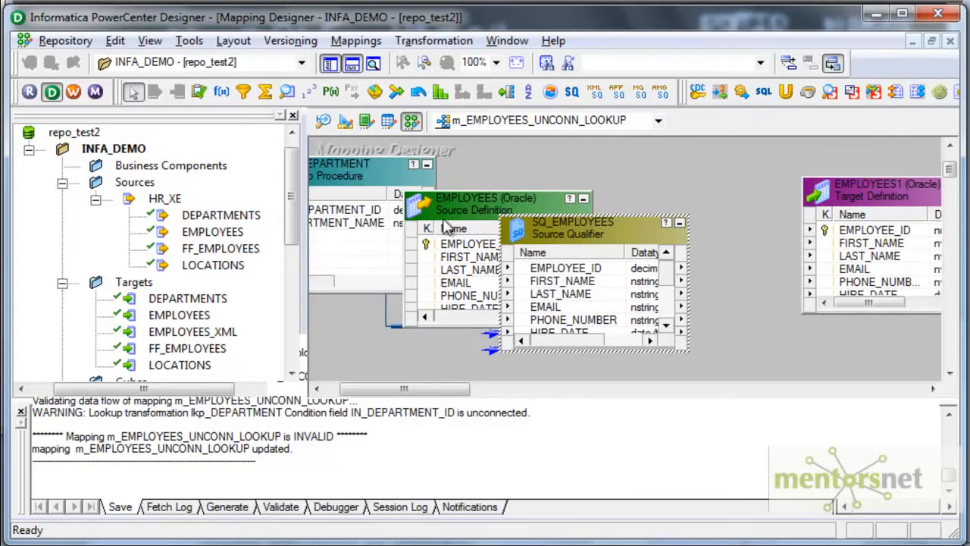
{"action": "left_click", "coordinate": [568, 270]}
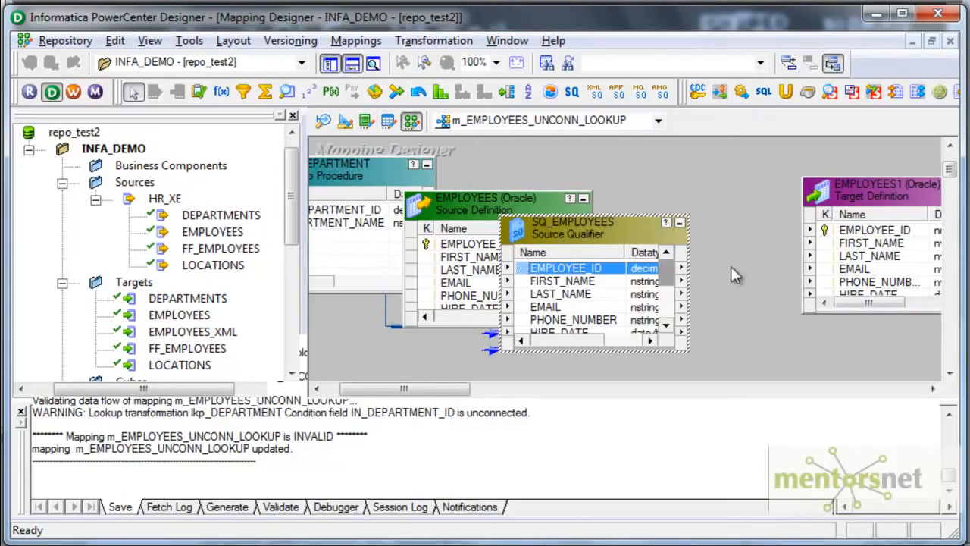
Create an Expression transformation named exp_LOOKUP_DEPT and place it beside SQ_EMPLOYEES, clear of the source qualifier.
{"action": "left_click", "coordinate": [433, 40]}
{"action": "left_click", "coordinate": [455, 57]}
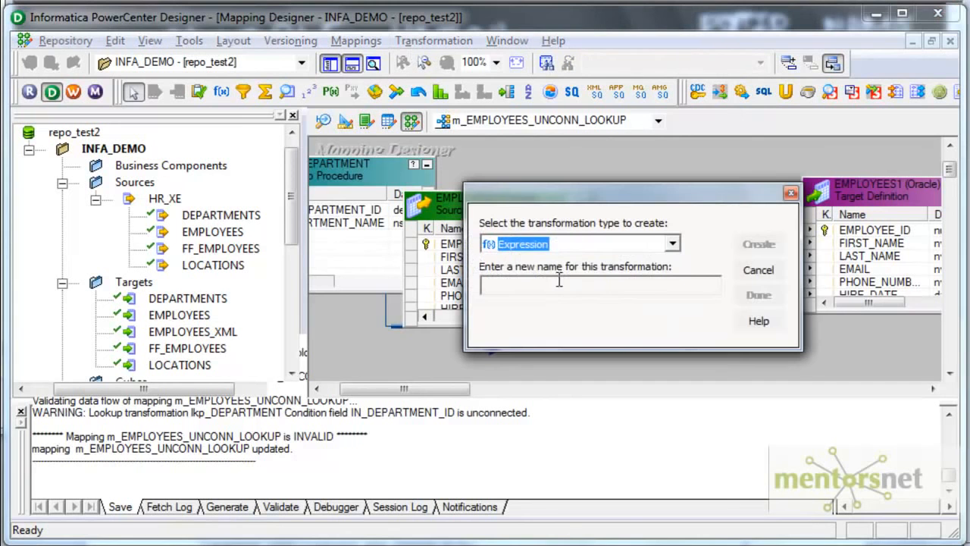
{"action": "left_click", "coordinate": [547, 281]}
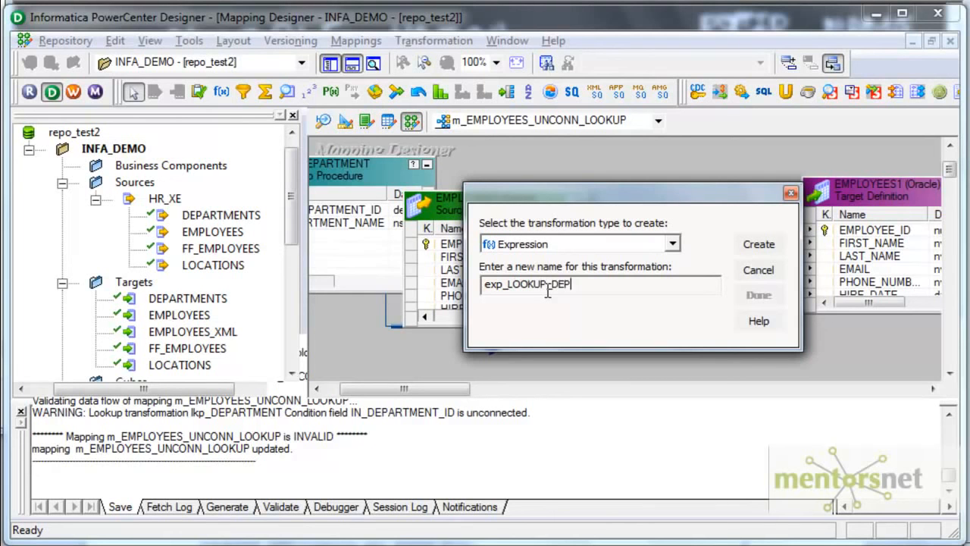
{"action": "left_click", "coordinate": [759, 244]}
{"action": "left_click", "coordinate": [759, 295]}
{"action": "left_click_drag", "start_coordinate": [541, 246], "coordinate": [791, 229]}
Link all SQ_EMPLOYEES ports from EMPLOYEE_ID through DEPARTMENT_ID into exp_LOOKUP_DEPT.
{"action": "left_click", "coordinate": [578, 270]}
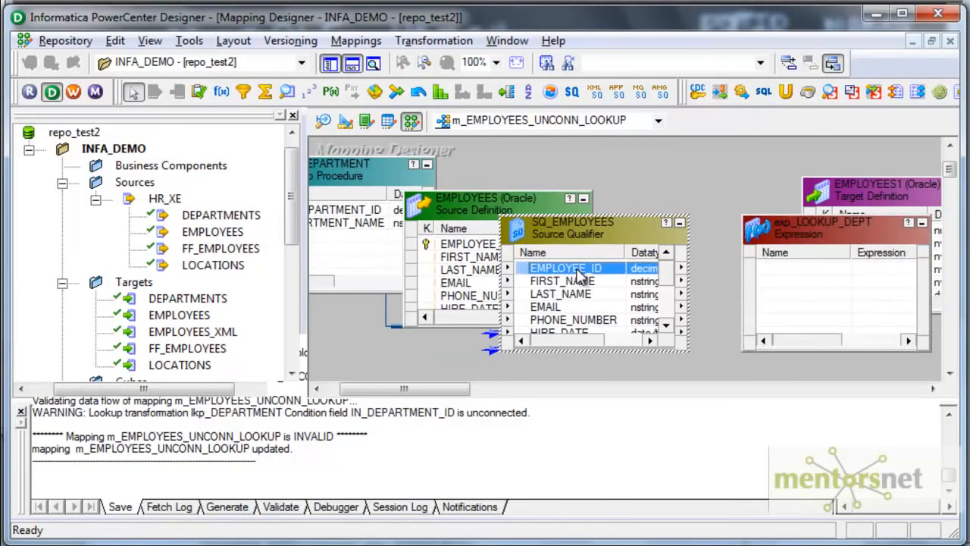
{"action": "key", "text": "shift+Down"}
{"action": "key", "text": "shift+Down"}
{"action": "key", "text": "shift+Down"}
{"action": "key", "text": "shift+Down"}
{"action": "key", "text": "shift+Down"}
{"action": "key", "text": "shift+Down"}
{"action": "key", "text": "shift+Down"}
{"action": "key", "text": "shift+Down"}
{"action": "key", "text": "shift+Down"}
{"action": "key", "text": "shift+Down"}
{"action": "left_click_drag", "start_coordinate": [576, 266], "coordinate": [750, 272]}
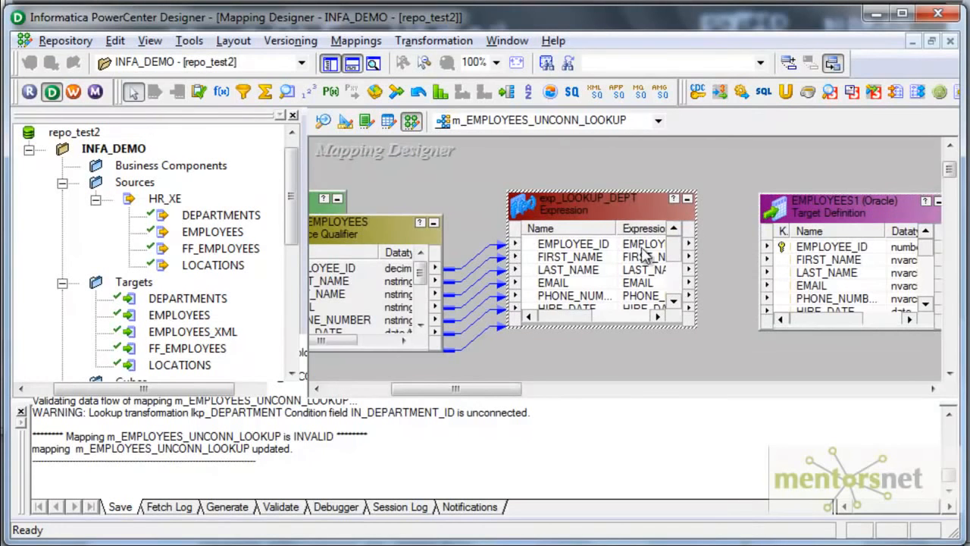
Add a new port named o_DEPT_NAME after DEPARTMENT_ID in exp_LOOKUP_DEPT.
{"action": "left_click_drag", "start_coordinate": [676, 253], "coordinate": [672, 283]}
{"action": "double_click", "coordinate": [593, 210]}
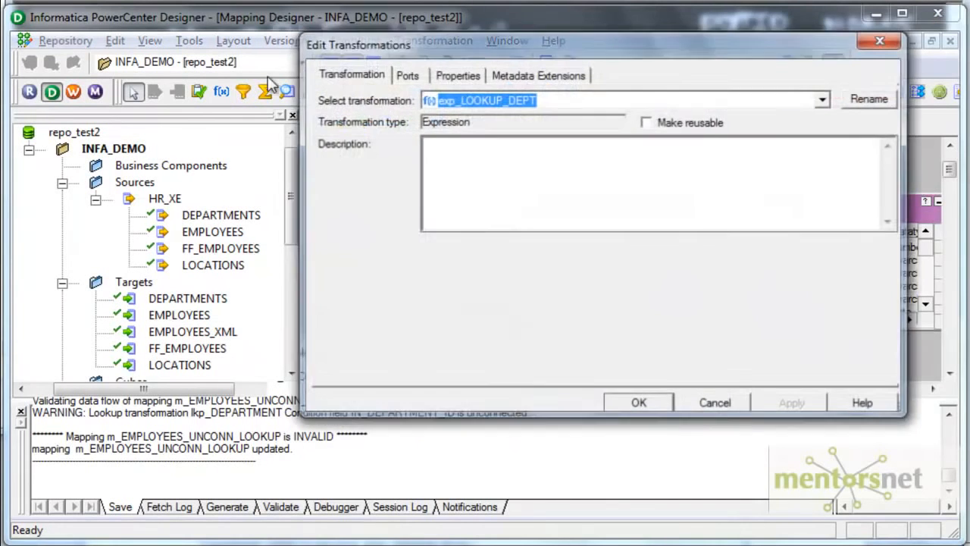
{"action": "left_click", "coordinate": [410, 77]}
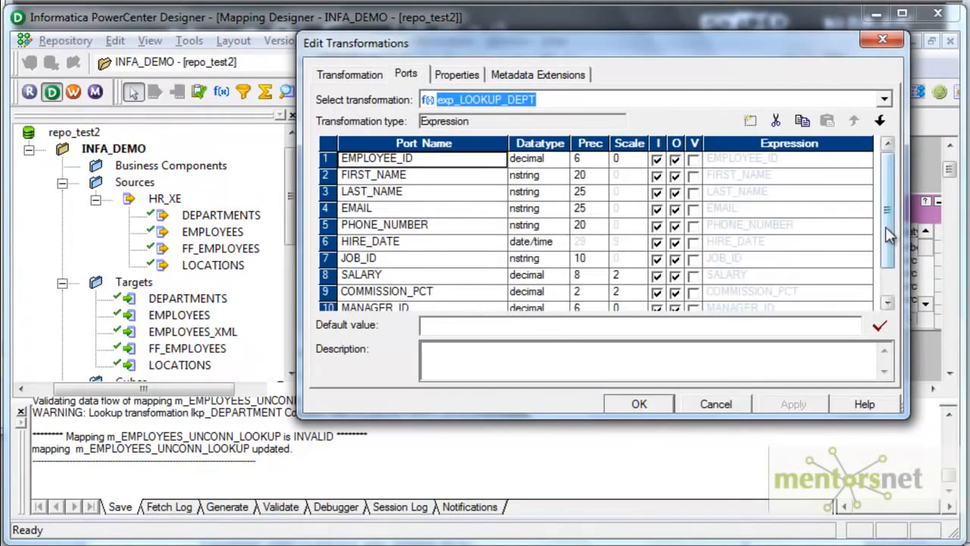
{"action": "left_click_drag", "start_coordinate": [885, 229], "coordinate": [883, 279]}
{"action": "left_click", "coordinate": [452, 295]}
{"action": "left_click", "coordinate": [750, 121]}
{"action": "type", "text": "o_DEPT_NAME"}
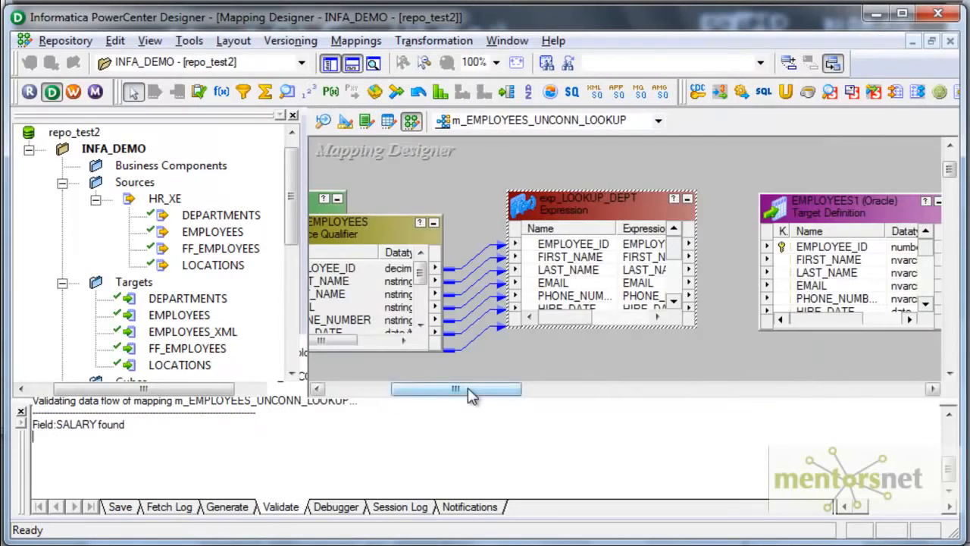
Check the DEPARTMENT_NAME length in lkp_DEPARTMENT, and make o_DEPT_NAME an output-only port with precision 30.
{"action": "left_click_drag", "start_coordinate": [454, 390], "coordinate": [390, 390]}
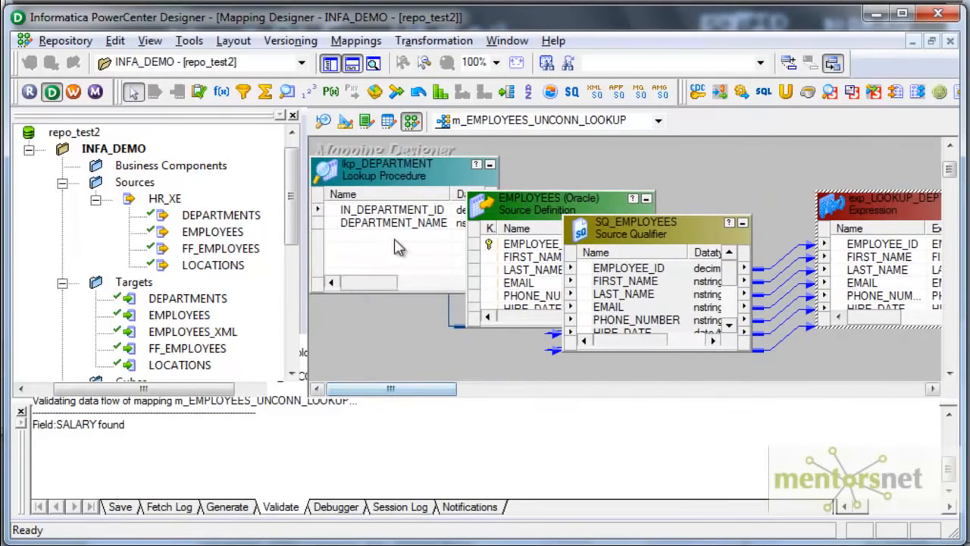
{"action": "left_click_drag", "start_coordinate": [353, 285], "coordinate": [390, 282]}
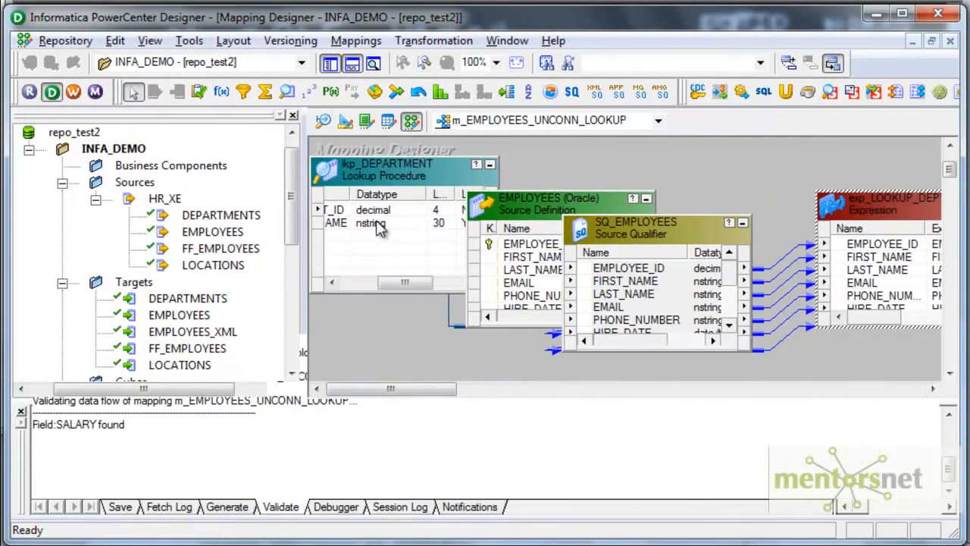
{"action": "double_click", "coordinate": [867, 216]}
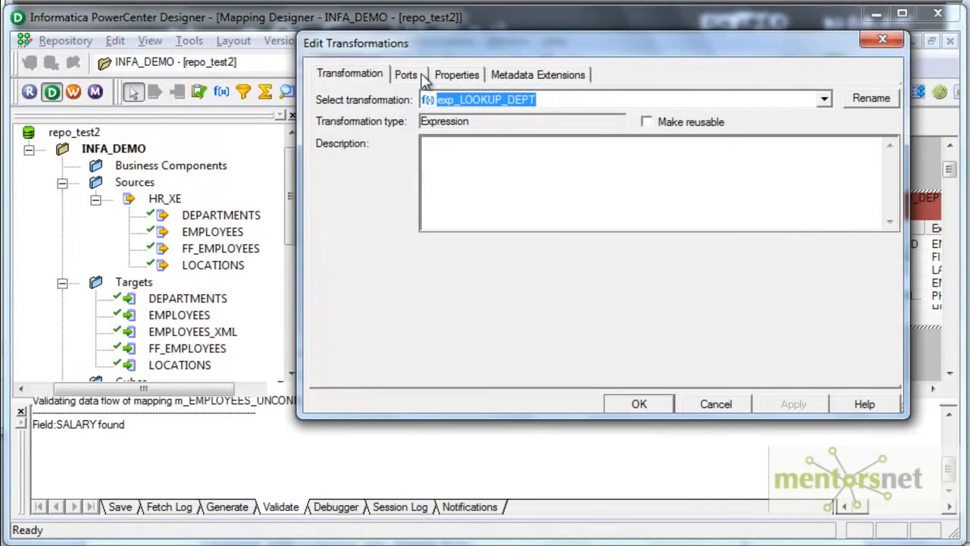
{"action": "left_click", "coordinate": [406, 74]}
{"action": "left_click", "coordinate": [887, 291]}
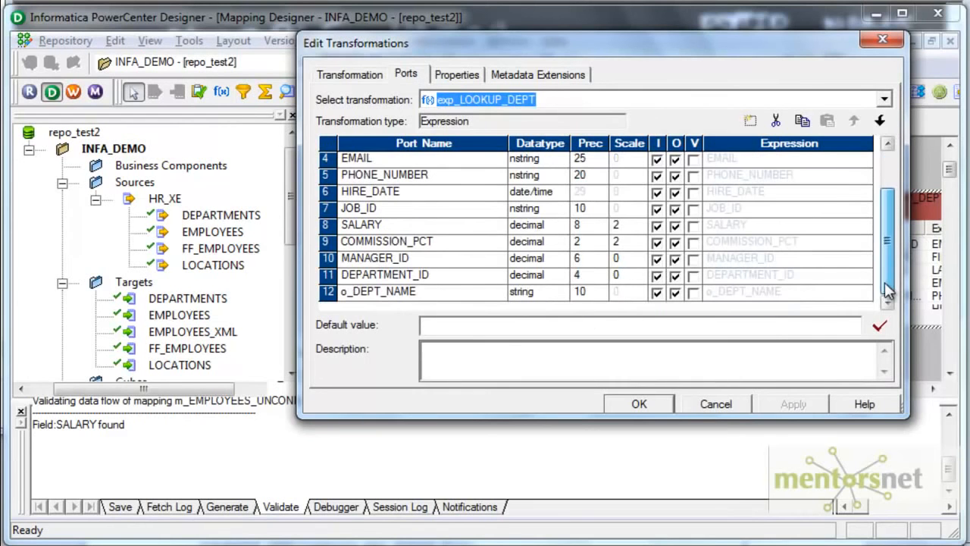
{"action": "left_click", "coordinate": [590, 292]}
{"action": "left_click", "coordinate": [600, 296]}
{"action": "type", "text": "30"}
{"action": "left_click", "coordinate": [657, 293]}
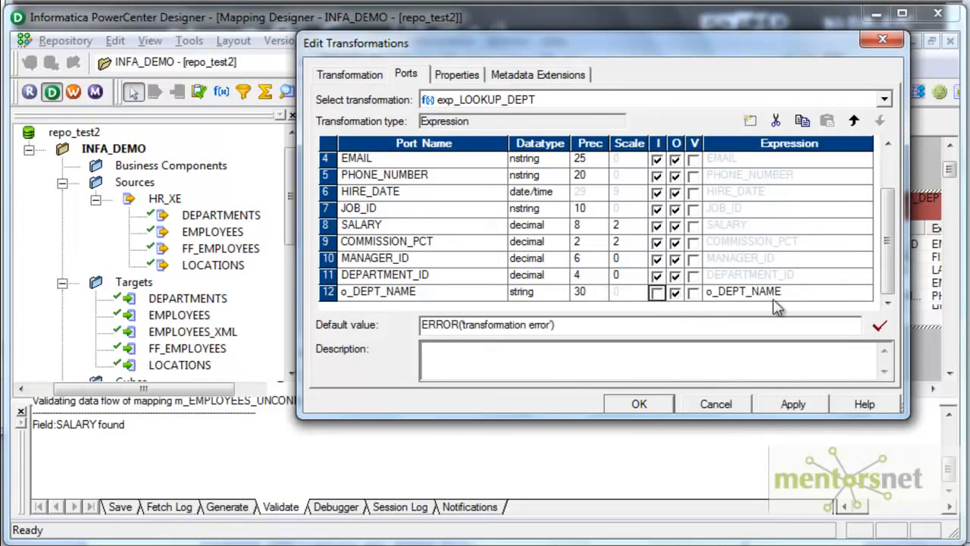
Replace the o_DEPT_NAME expression with :LKP.LKP_DEPARTMENT(DEPARTMENT_ID), using the lookup function and the DEPARTMENT_ID port.
{"action": "left_click", "coordinate": [868, 295]}
{"action": "key", "text": "Delete"}
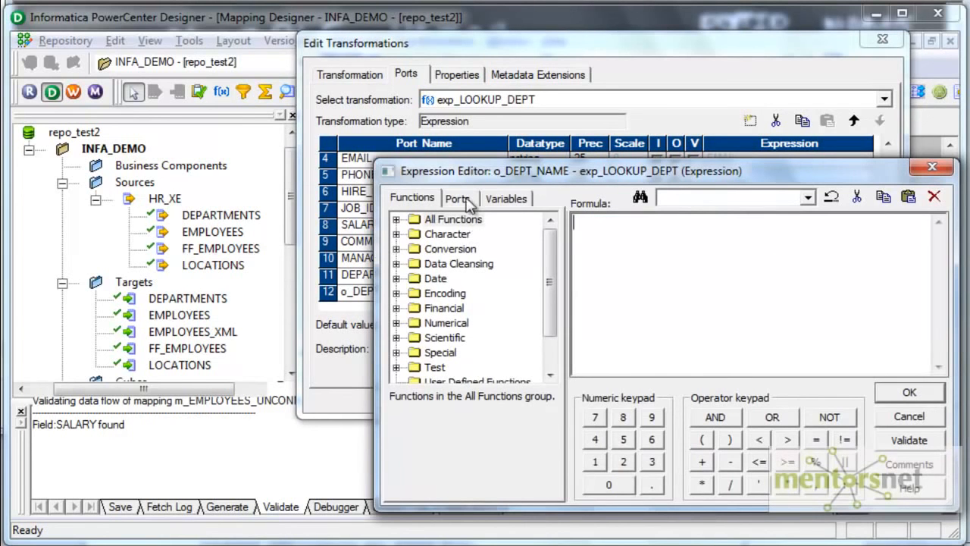
{"action": "left_click_drag", "start_coordinate": [547, 269], "coordinate": [549, 322]}
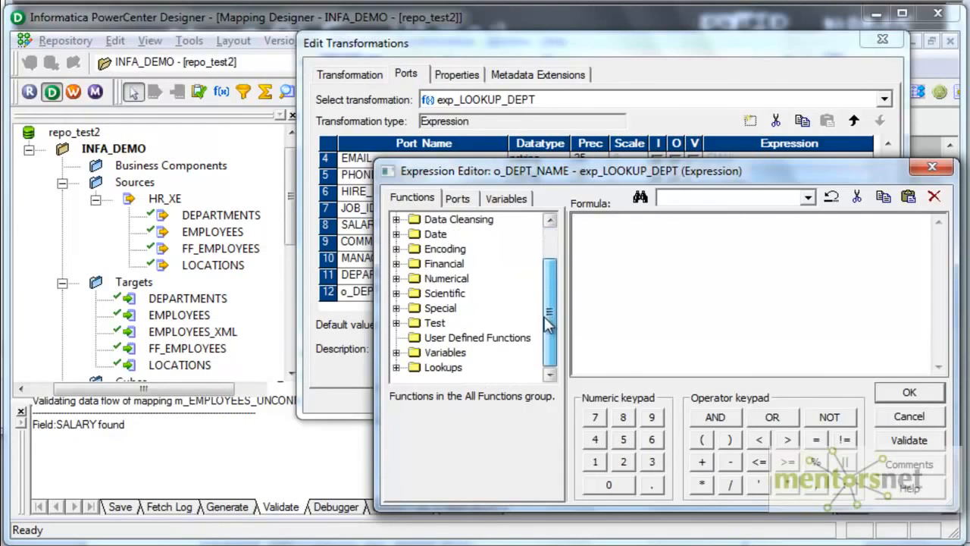
{"action": "left_click", "coordinate": [396, 367]}
{"action": "double_click", "coordinate": [511, 368]}
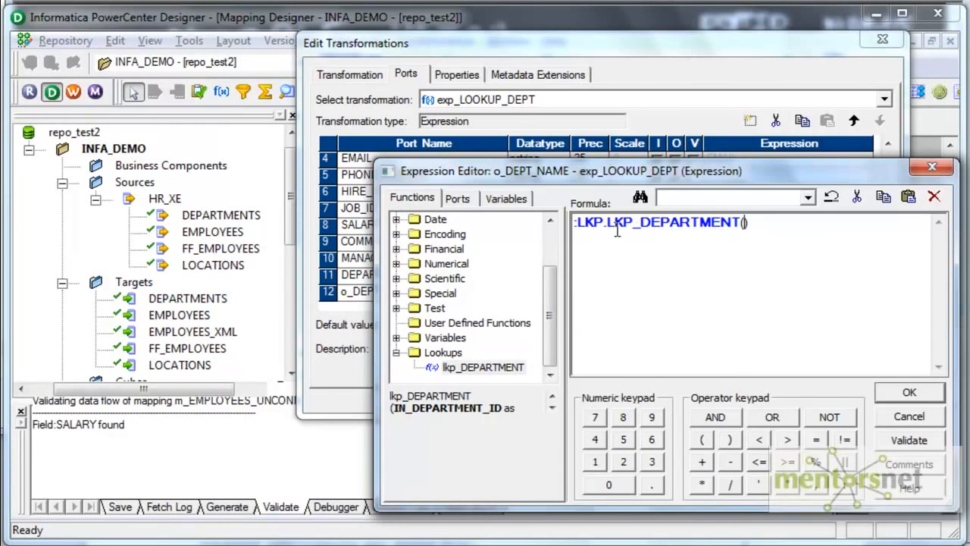
{"action": "left_click", "coordinate": [457, 198]}
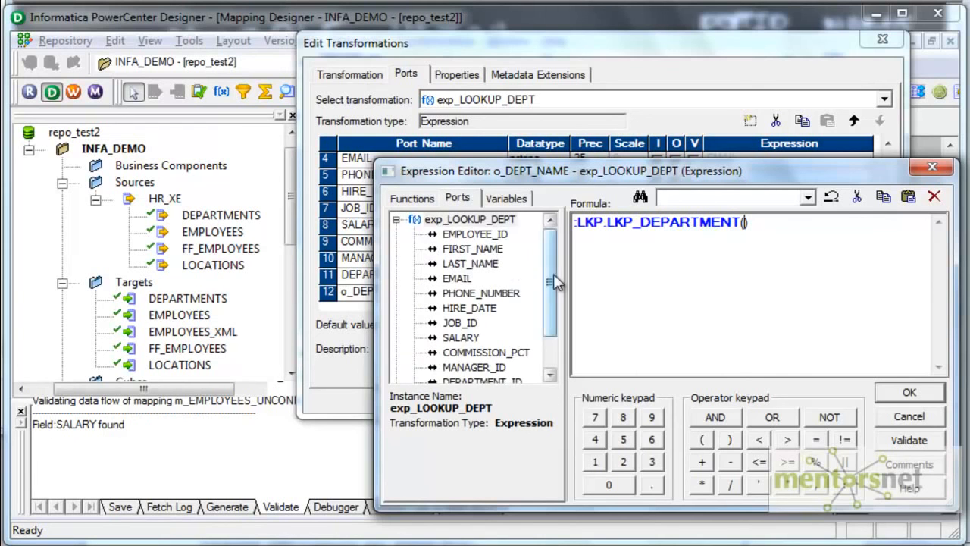
{"action": "scroll", "coordinate": [553, 273], "scroll_direction": "down", "scroll_amount": 1}
{"action": "double_click", "coordinate": [515, 339]}
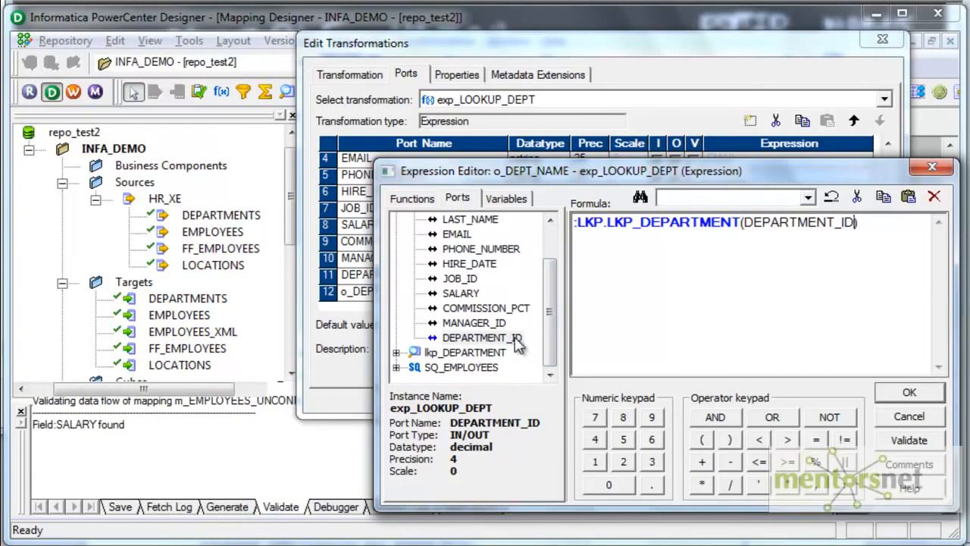
Validate the o_DEPT_NAME expression and accept the changes to exp_LOOKUP_DEPT.
{"action": "left_click", "coordinate": [909, 440]}
{"action": "left_click", "coordinate": [745, 384]}
{"action": "left_click", "coordinate": [913, 392]}
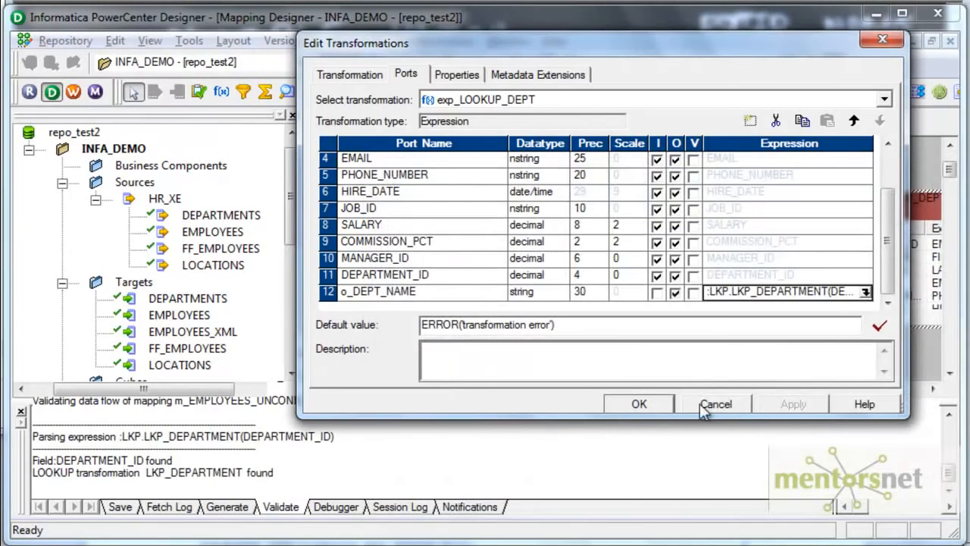
{"action": "left_click", "coordinate": [643, 403]}
Auto-link the exp_LOOKUP_DEPT ports to the EMPLOYEES1 target by name.
{"action": "left_click_drag", "start_coordinate": [436, 389], "coordinate": [485, 390]}
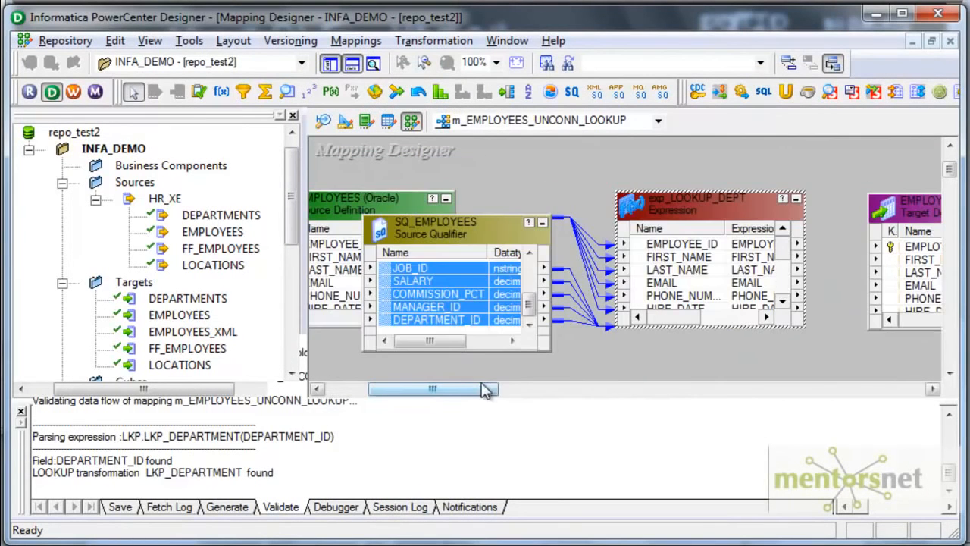
{"action": "left_click_drag", "start_coordinate": [782, 244], "coordinate": [784, 281]}
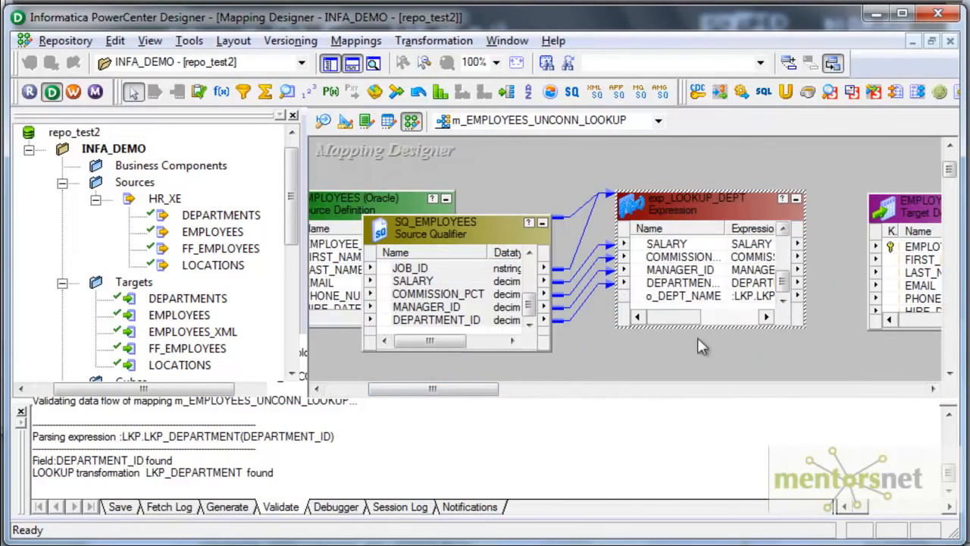
{"action": "left_click_drag", "start_coordinate": [462, 402], "coordinate": [513, 400]}
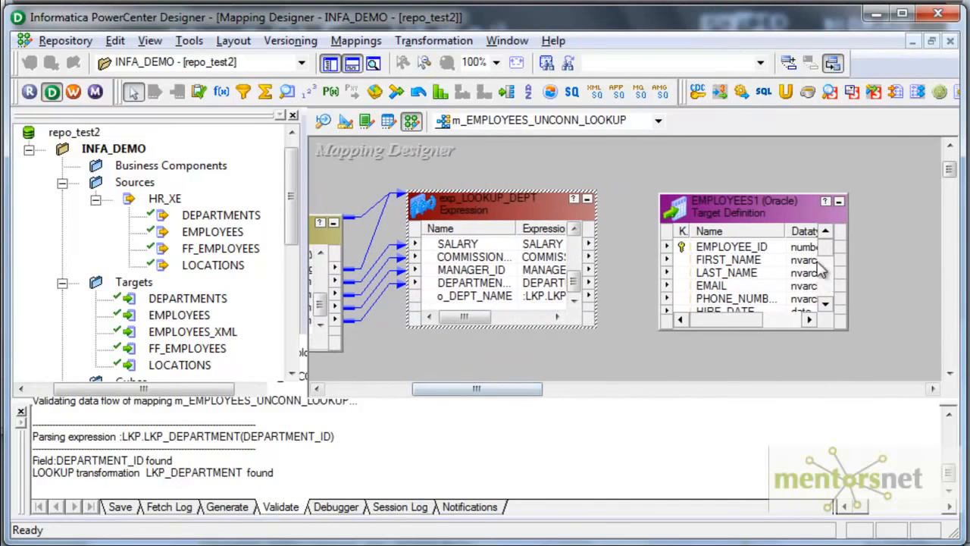
{"action": "left_click_drag", "start_coordinate": [573, 282], "coordinate": [576, 257]}
{"action": "right_click", "coordinate": [619, 231]}
{"action": "left_click", "coordinate": [666, 284]}
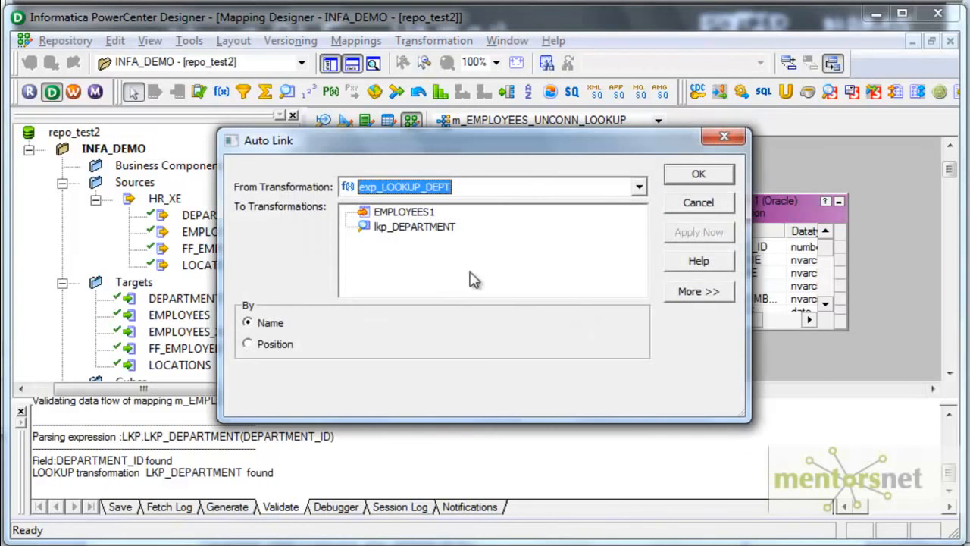
{"action": "left_click", "coordinate": [437, 214]}
{"action": "left_click", "coordinate": [667, 231]}
{"action": "key", "text": "Return"}
Check the links between exp_LOOKUP_DEPT and EMPLOYEES1, including the o_DEPT_NAME and DEPT_NAME ports.
{"action": "left_click_drag", "start_coordinate": [826, 248], "coordinate": [819, 302]}
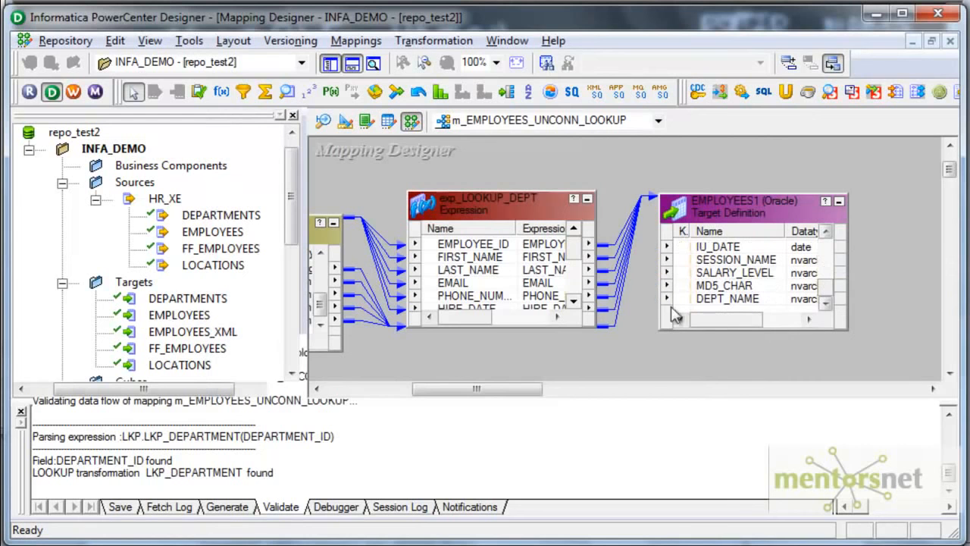
{"action": "scroll", "coordinate": [765, 264], "scroll_direction": "up", "scroll_amount": 2}
{"action": "left_click_drag", "start_coordinate": [786, 231], "coordinate": [795, 230]}
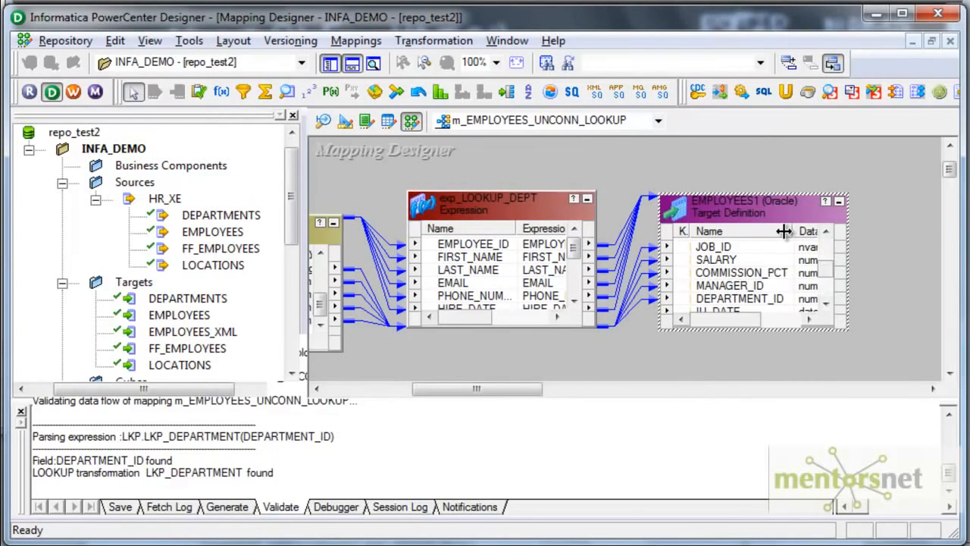
{"action": "left_click_drag", "start_coordinate": [574, 249], "coordinate": [574, 280]}
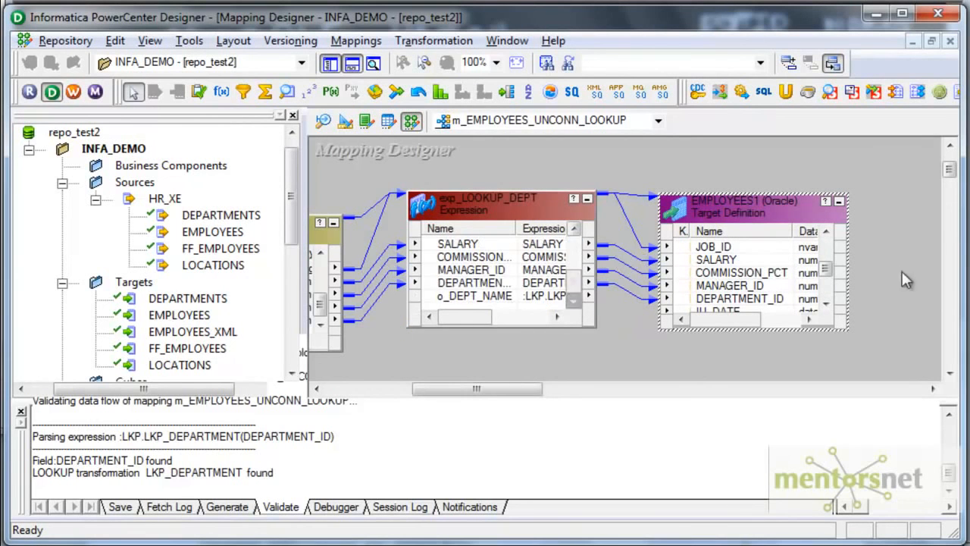
Link the o_DEPT_NAME port of exp_LOOKUP_DEPT to DEPT_NAME in the EMPLOYEES1 target and save the mapping.
{"action": "left_click_drag", "start_coordinate": [824, 270], "coordinate": [831, 299]}
{"action": "left_click_drag", "start_coordinate": [513, 296], "coordinate": [720, 302]}
{"action": "key", "text": "ctrl+s"}
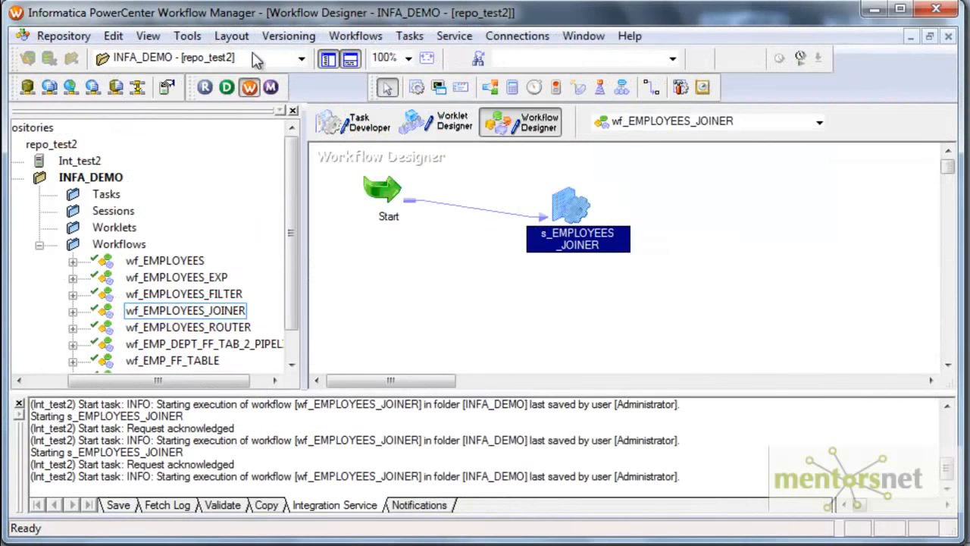
Switch to Workflow Manager and create a workflow named wf_EMPLOYEES_UNCONN_LOOKUP.
{"action": "left_click", "coordinate": [355, 36]}
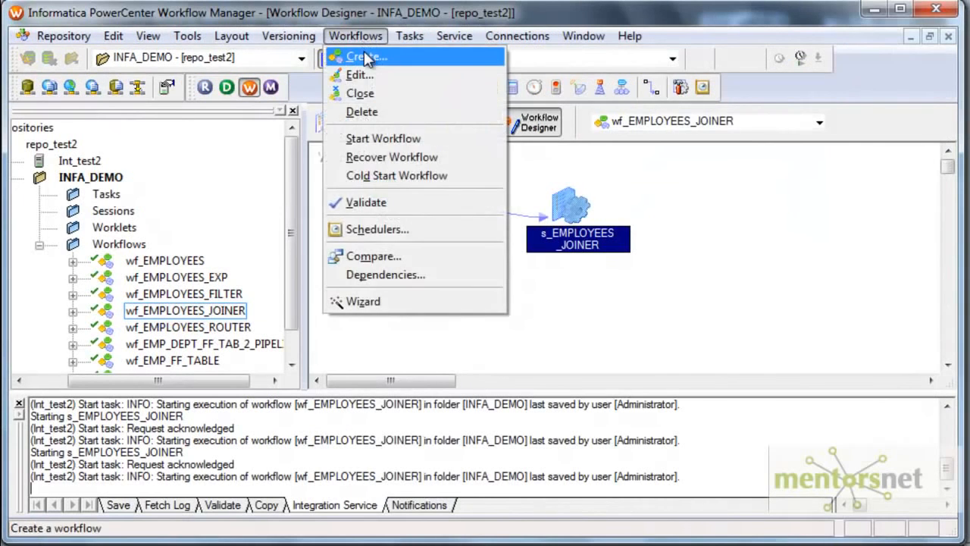
{"action": "left_click", "coordinate": [364, 53]}
{"action": "key", "text": "BackSpace"}
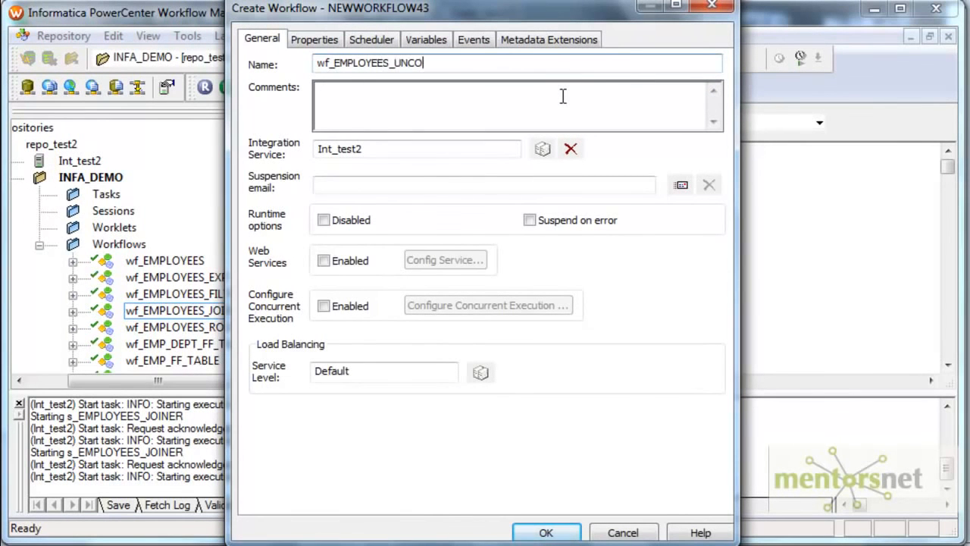
{"action": "key", "text": "Return"}
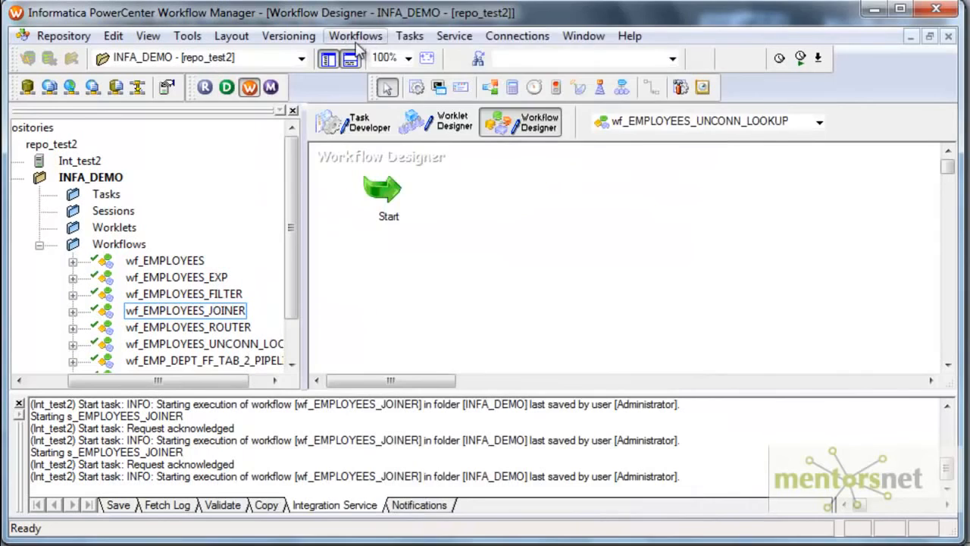
Create a Session task named s_EMPLOYEES_UNCONN_LOOKUP for mapping m_EMPLOYEES_UNCONN_LOOKUP and link Start to it.
{"action": "left_click", "coordinate": [409, 35]}
{"action": "left_click", "coordinate": [428, 53]}
{"action": "left_click", "coordinate": [520, 287]}
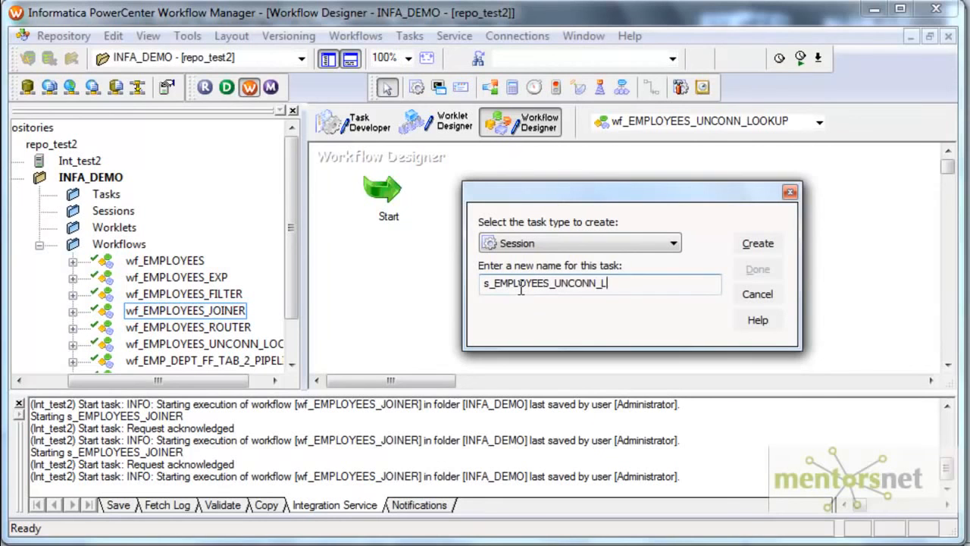
{"action": "left_click", "coordinate": [758, 243]}
{"action": "left_click", "coordinate": [758, 269]}
{"action": "left_click", "coordinate": [651, 87]}
{"action": "left_click_drag", "start_coordinate": [383, 190], "coordinate": [611, 197]}
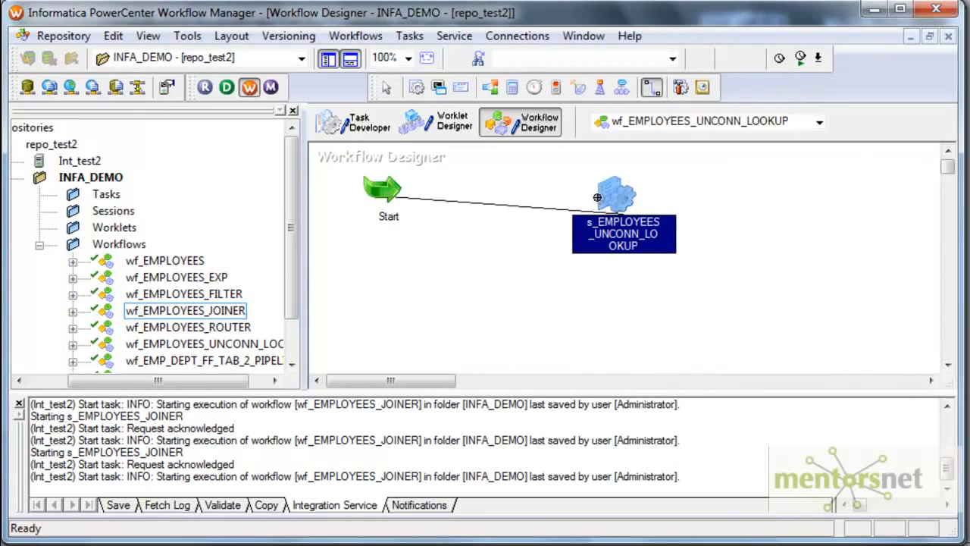
Set the s_EMPLOYEES_UNCONN_LOOKUP session to fail its parent if it fails and to write a backward compatible session log file.
{"action": "double_click", "coordinate": [614, 195]}
{"action": "left_click", "coordinate": [213, 324]}
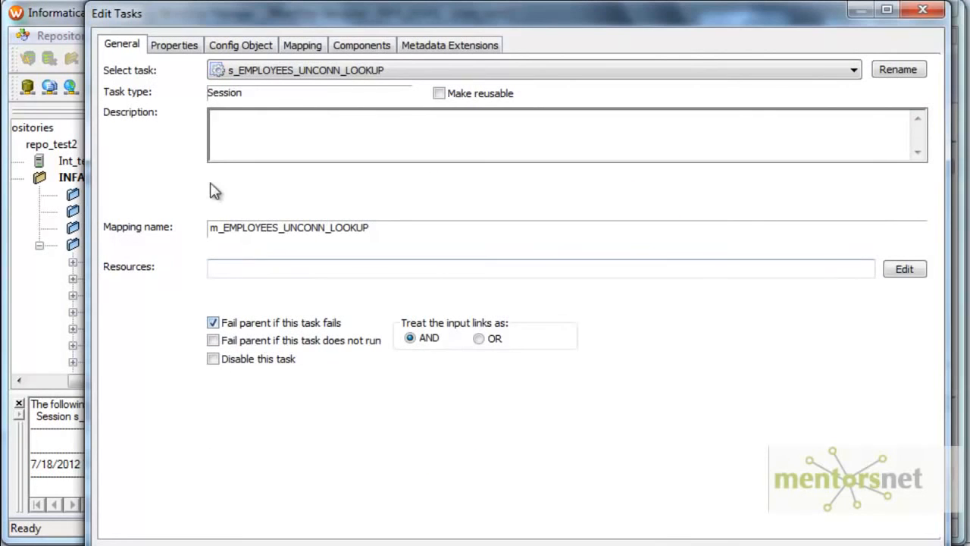
{"action": "left_click", "coordinate": [173, 45]}
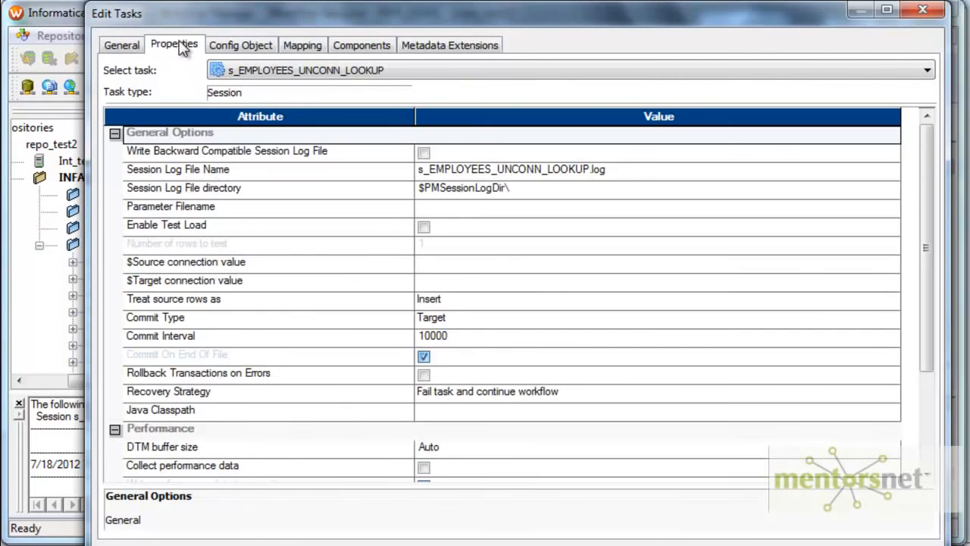
Set the session's $Source connection value to the Oracle HR connection and its $Target connection value to TARGET.
{"action": "left_click", "coordinate": [460, 265]}
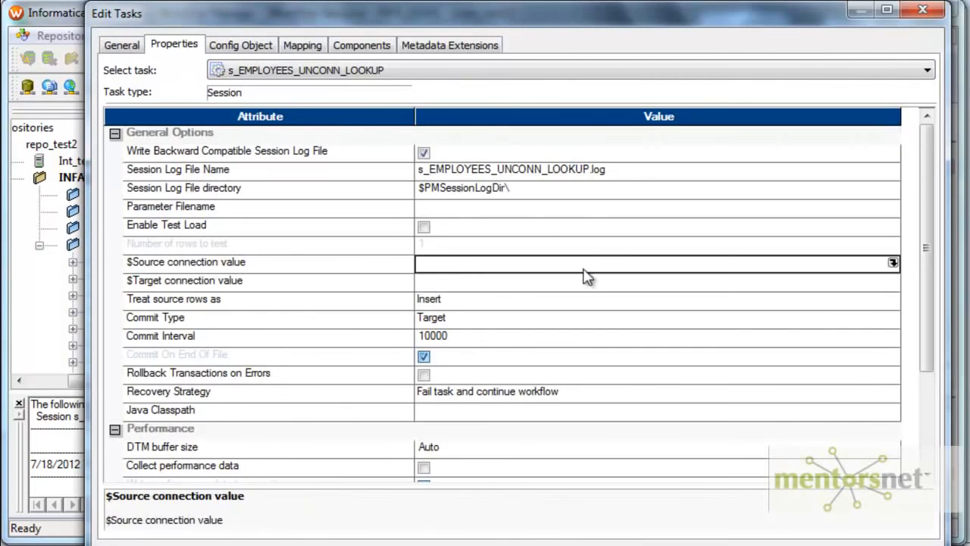
{"action": "left_click", "coordinate": [893, 262]}
{"action": "left_click", "coordinate": [416, 279]}
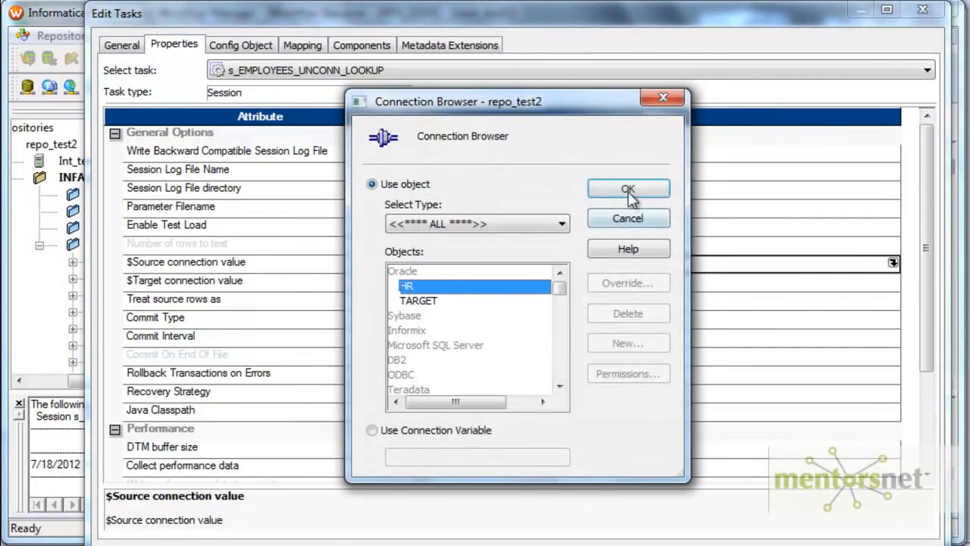
{"action": "left_click", "coordinate": [626, 193]}
{"action": "left_click", "coordinate": [863, 280]}
{"action": "left_click", "coordinate": [893, 280]}
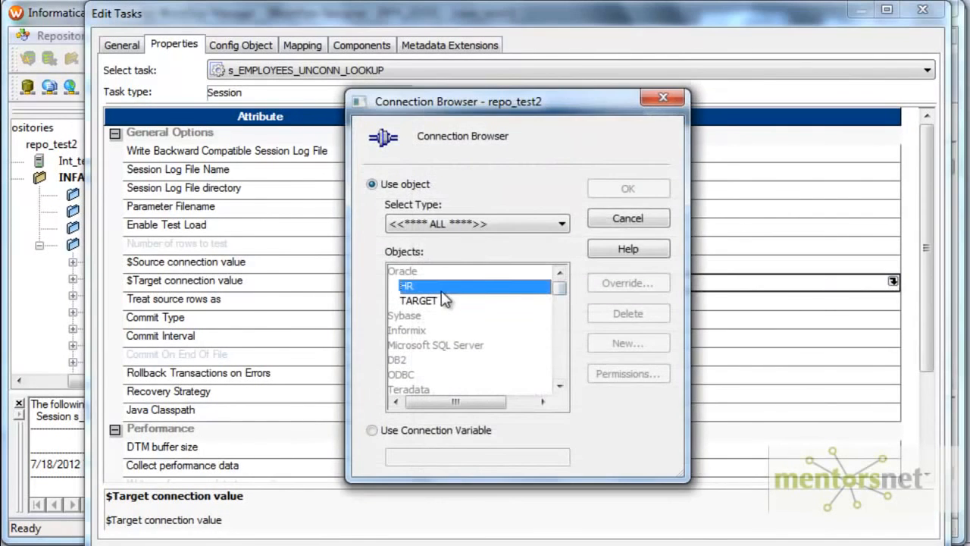
{"action": "left_click", "coordinate": [421, 300]}
{"action": "left_click", "coordinate": [626, 191]}
{"action": "scroll", "coordinate": [930, 367], "scroll_direction": "down", "scroll_amount": 1}
{"action": "mouse_move", "coordinate": [931, 368]}
{"action": "left_mouse_down"}
{"action": "mouse_move", "coordinate": [930, 451]}
{"action": "mouse_move", "coordinate": [930, 379]}
{"action": "left_mouse_up"}
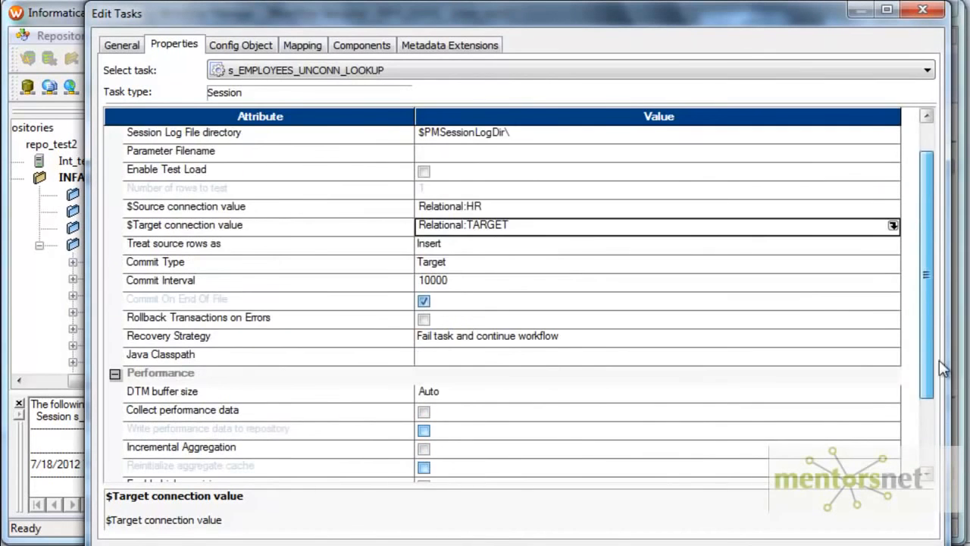
Set the session to stop on 1 error and save its session log for 5 runs.
{"action": "left_click", "coordinate": [248, 46]}
{"action": "left_click_drag", "start_coordinate": [930, 295], "coordinate": [931, 371]}
{"action": "left_click", "coordinate": [470, 371]}
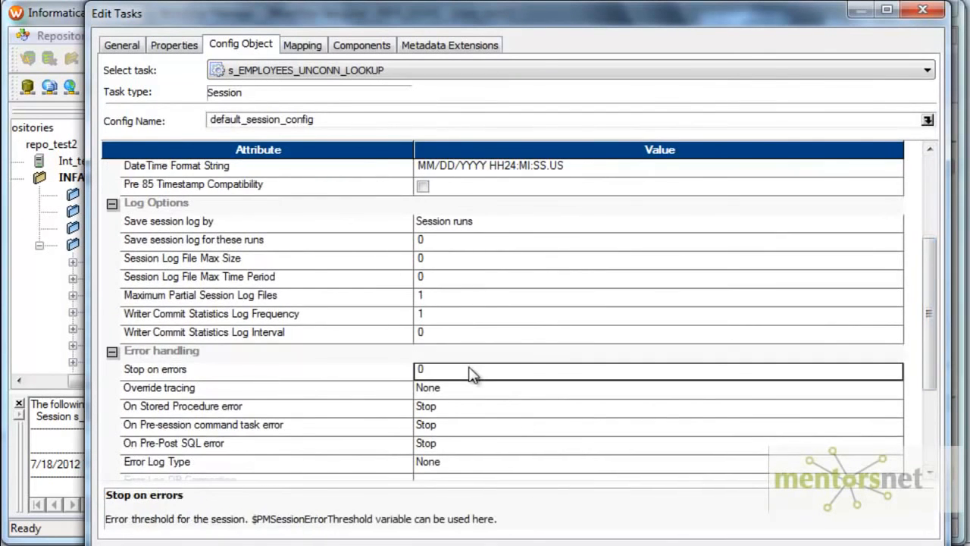
{"action": "type", "text": "1"}
{"action": "left_click", "coordinate": [452, 242]}
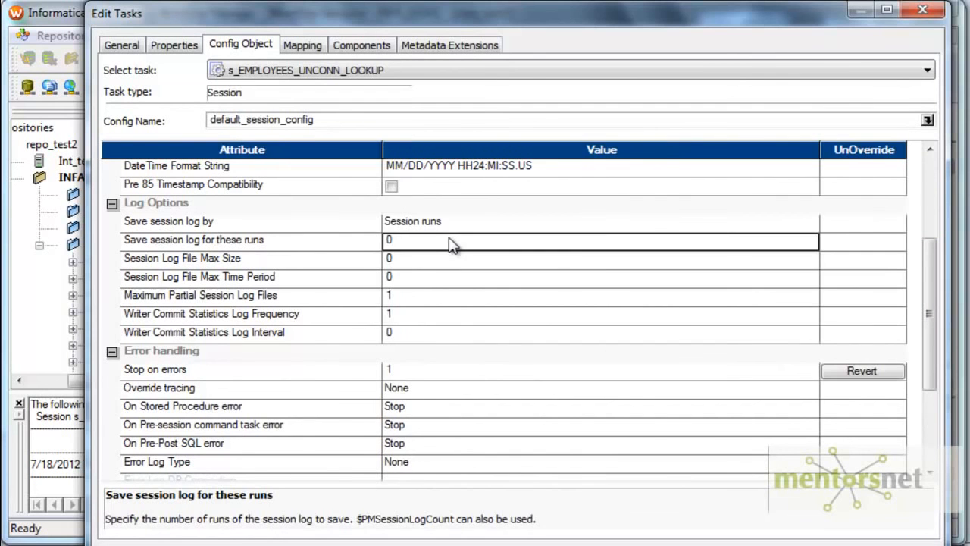
{"action": "type", "text": "5"}
{"action": "left_click_drag", "start_coordinate": [926, 346], "coordinate": [932, 265]}
Assign the connection variable $Source to the SQ_EMPLOYEES source in the session's mapping settings.
{"action": "left_click", "coordinate": [303, 45]}
{"action": "left_click", "coordinate": [722, 316]}
{"action": "left_click", "coordinate": [373, 430]}
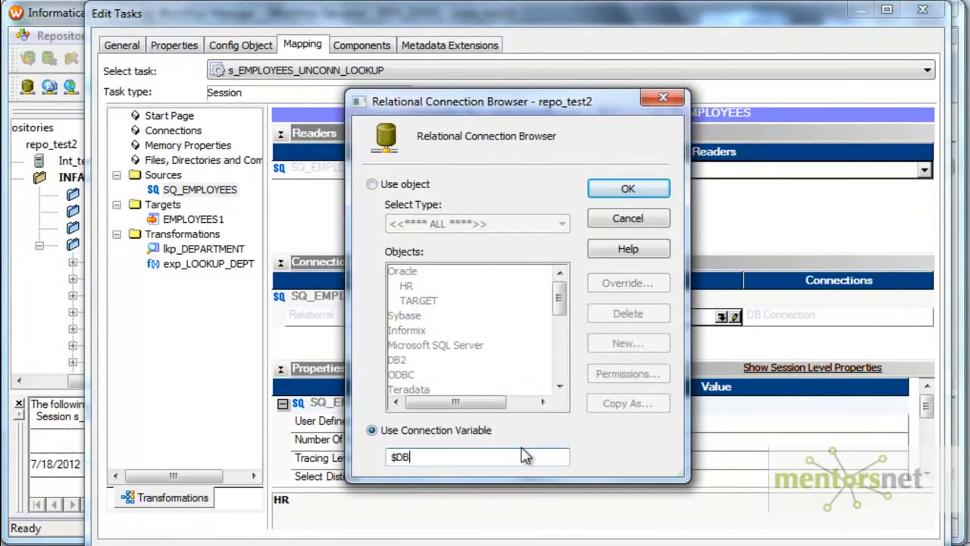
{"action": "type", "text": "Source"}
{"action": "left_click", "coordinate": [654, 190]}
Set the EMPLOYEES1 target load type to Normal and its relational connection to the variable $Target.
{"action": "left_click", "coordinate": [194, 219]}
{"action": "left_click", "coordinate": [593, 425]}
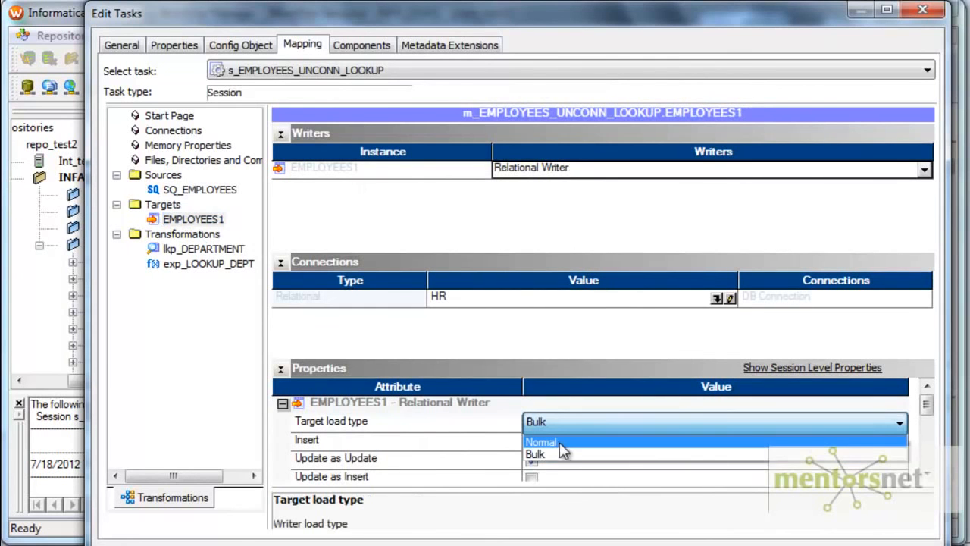
{"action": "left_click", "coordinate": [540, 442]}
{"action": "left_click", "coordinate": [717, 298]}
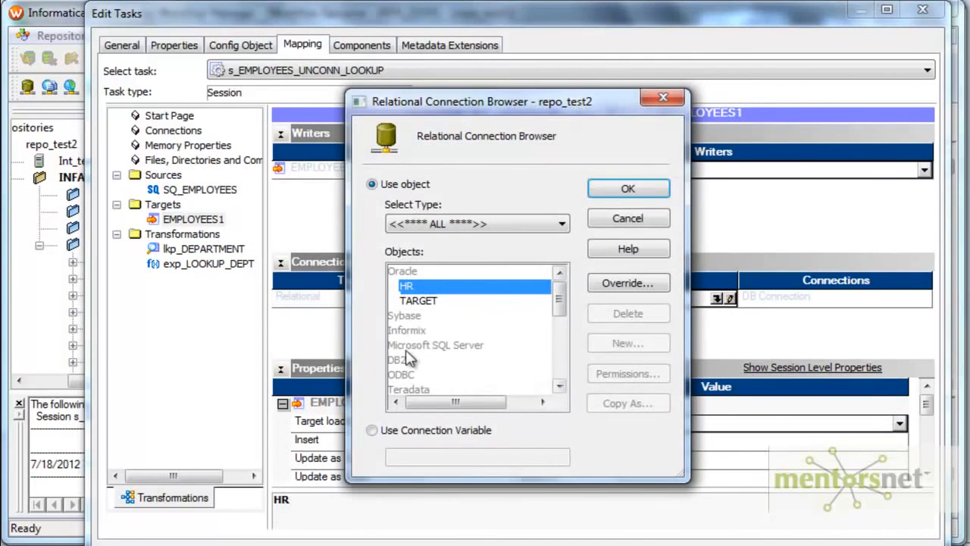
{"action": "left_click", "coordinate": [371, 430]}
{"action": "left_click_drag", "start_coordinate": [461, 457], "coordinate": [417, 459]}
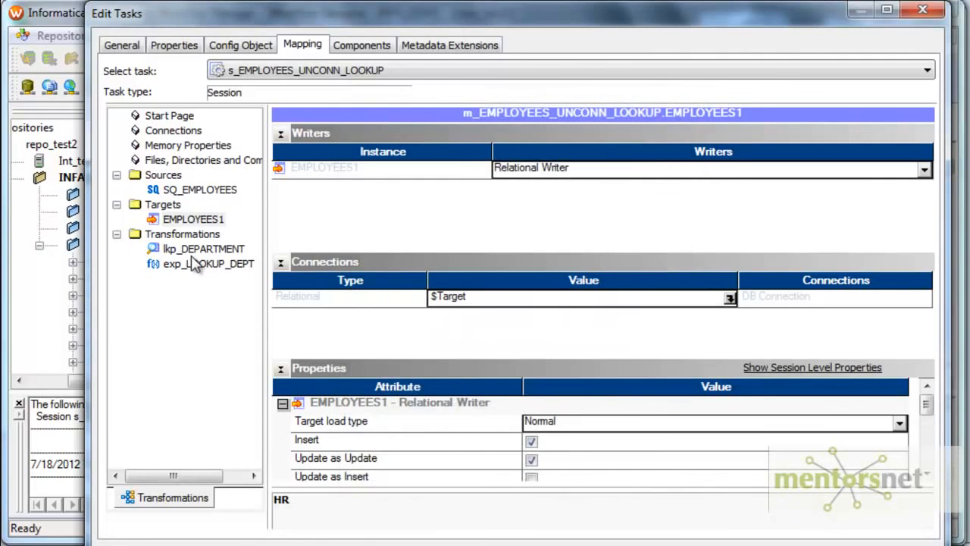
{"action": "left_click", "coordinate": [193, 253]}
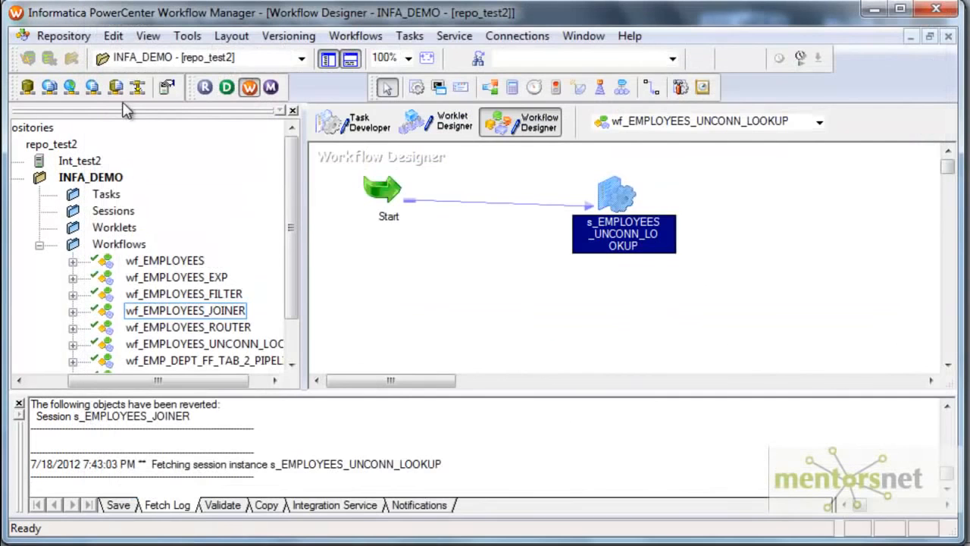
Enable the truncate target table option for EMPLOYEES1 in the session and save the workflow.
{"action": "double_click", "coordinate": [618, 195]}
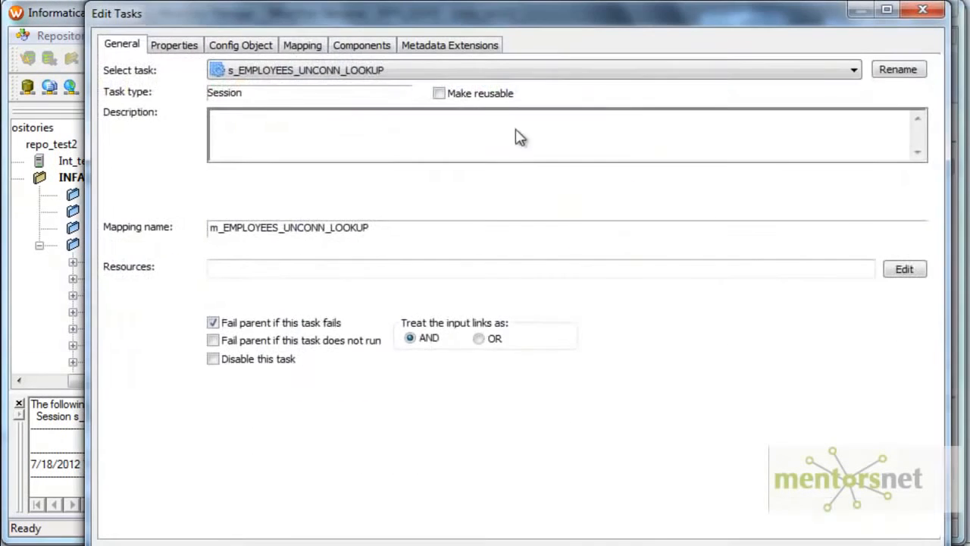
{"action": "left_click", "coordinate": [302, 45]}
{"action": "left_click", "coordinate": [196, 219]}
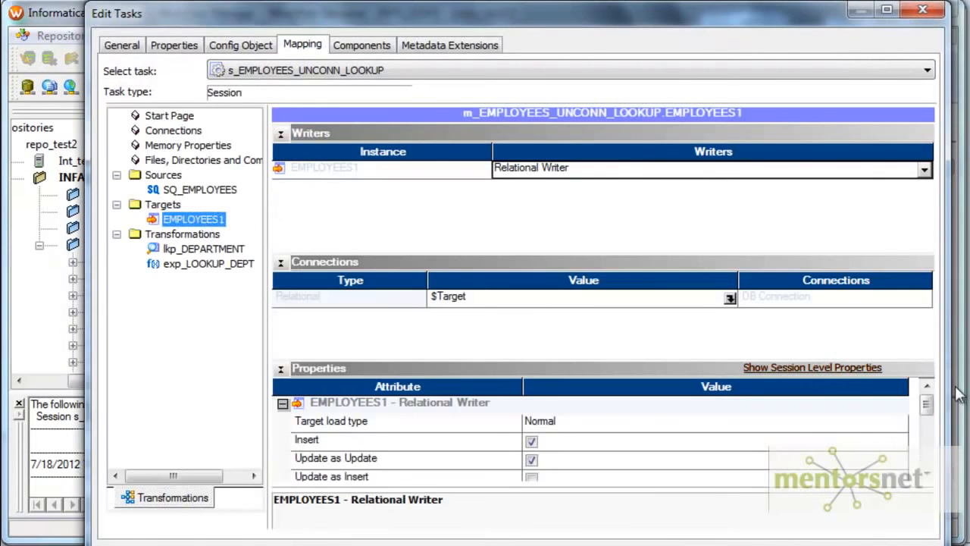
{"action": "left_click_drag", "start_coordinate": [928, 408], "coordinate": [928, 426]}
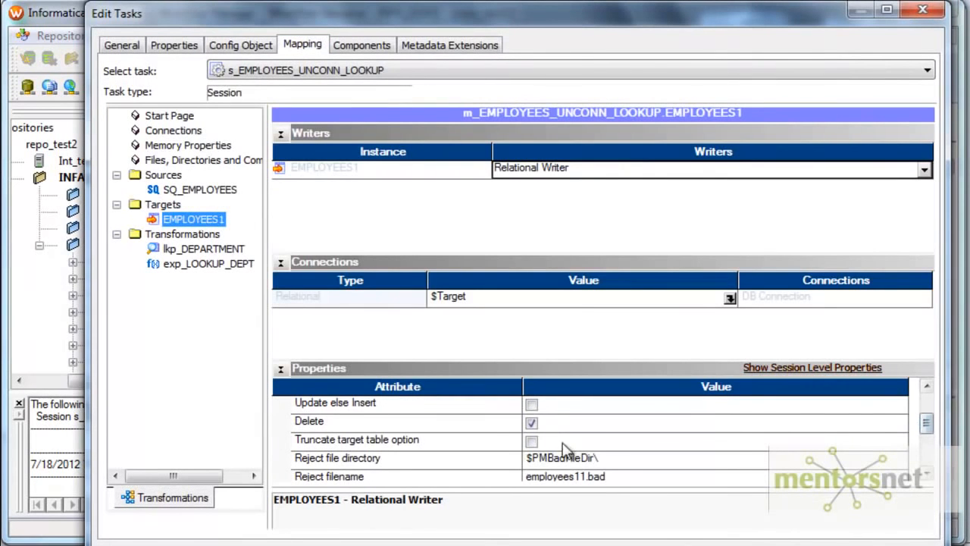
{"action": "left_click", "coordinate": [531, 442]}
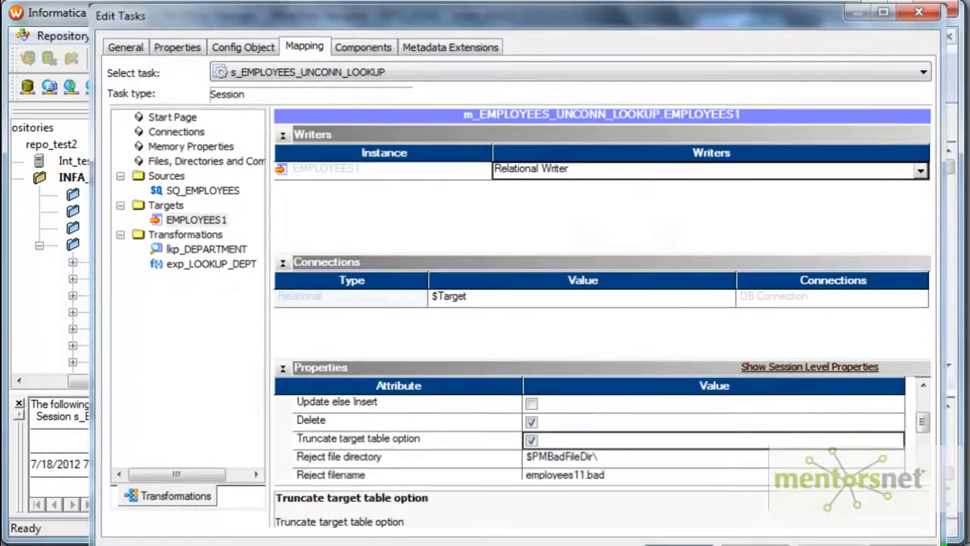
{"action": "key", "text": "Return"}
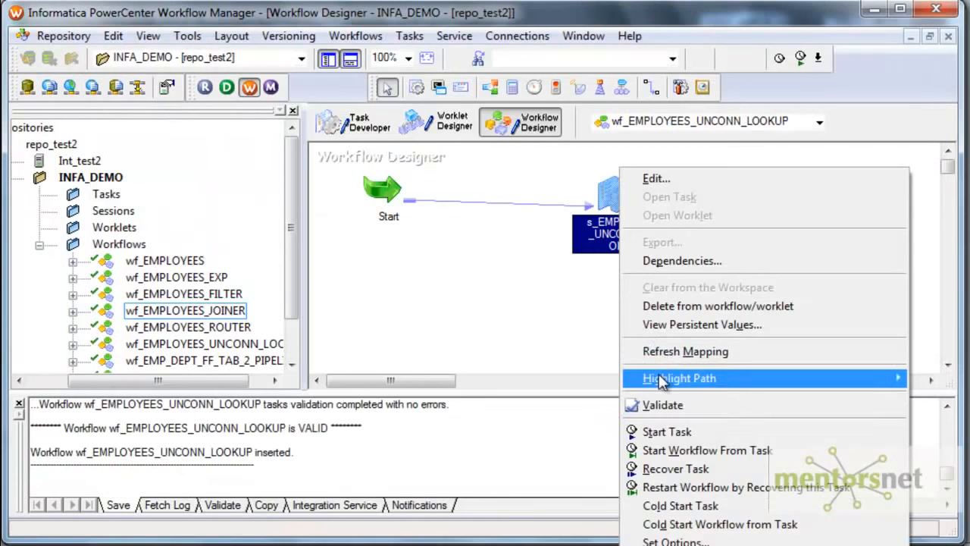
Start the s_EMPLOYEES_UNCONN_LOOKUP task and open its run properties in Workflow Monitor.
{"action": "left_click", "coordinate": [660, 431]}
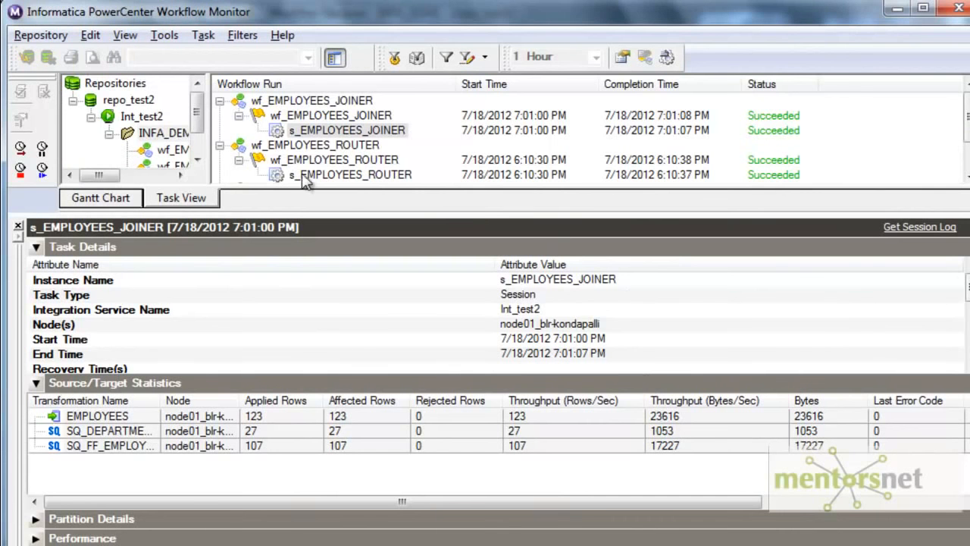
{"action": "left_click", "coordinate": [314, 147]}
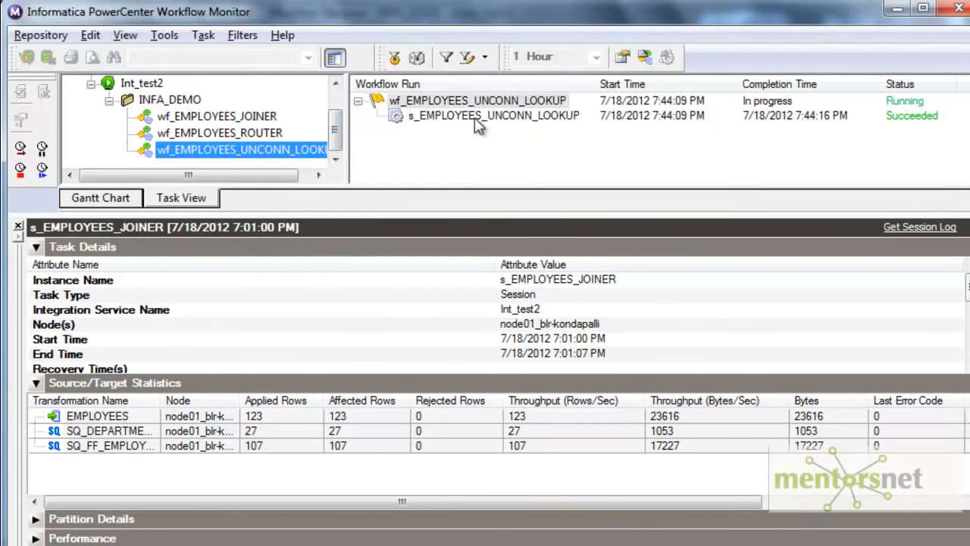
{"action": "right_click", "coordinate": [476, 120]}
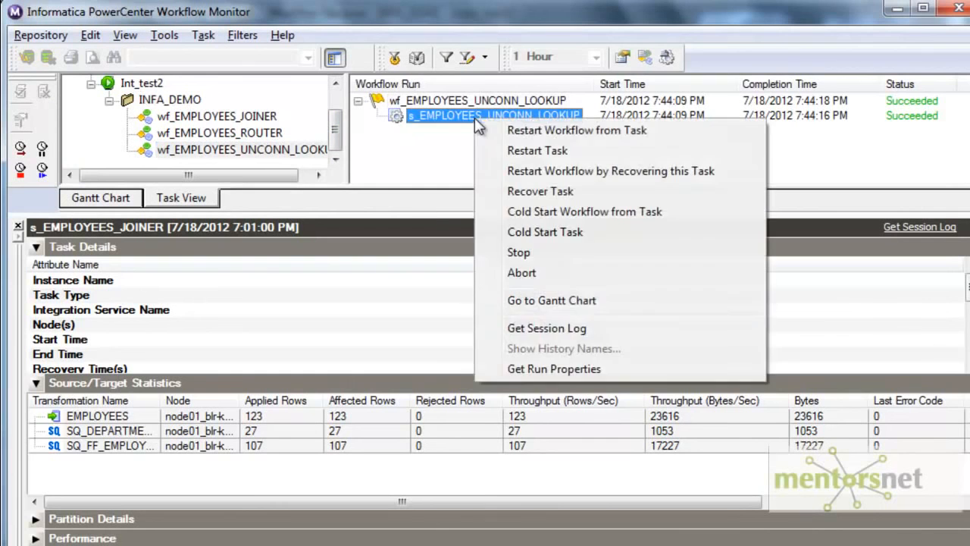
{"action": "left_click", "coordinate": [523, 370]}
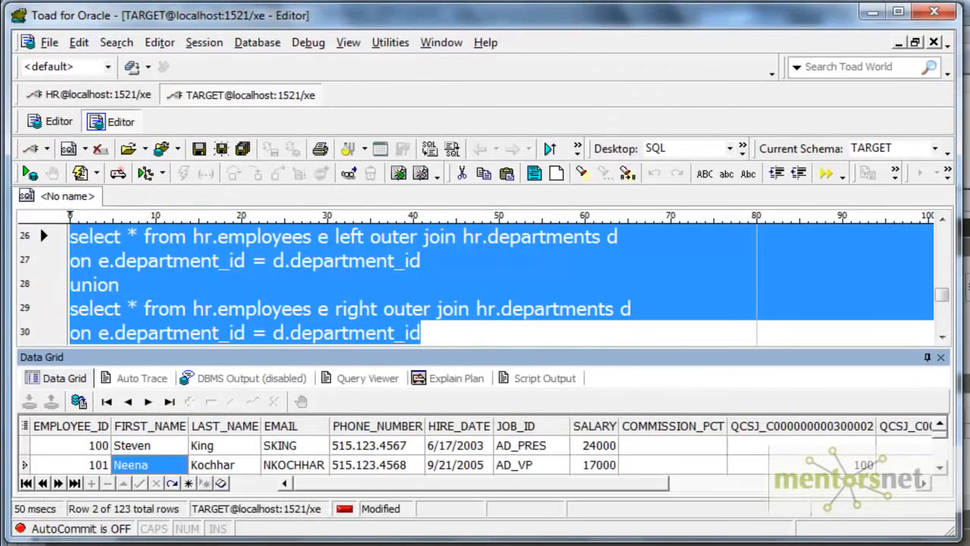
Switch to Toad for Oracle and run "select * from employees" on a new line of the TARGET editor.
{"action": "left_click", "coordinate": [317, 317]}
{"action": "scroll", "coordinate": [315, 308], "scroll_direction": "down", "scroll_amount": 4}
{"action": "left_click", "coordinate": [316, 309]}
{"action": "key", "text": "Return"}
{"action": "type", "text": "select * from "}
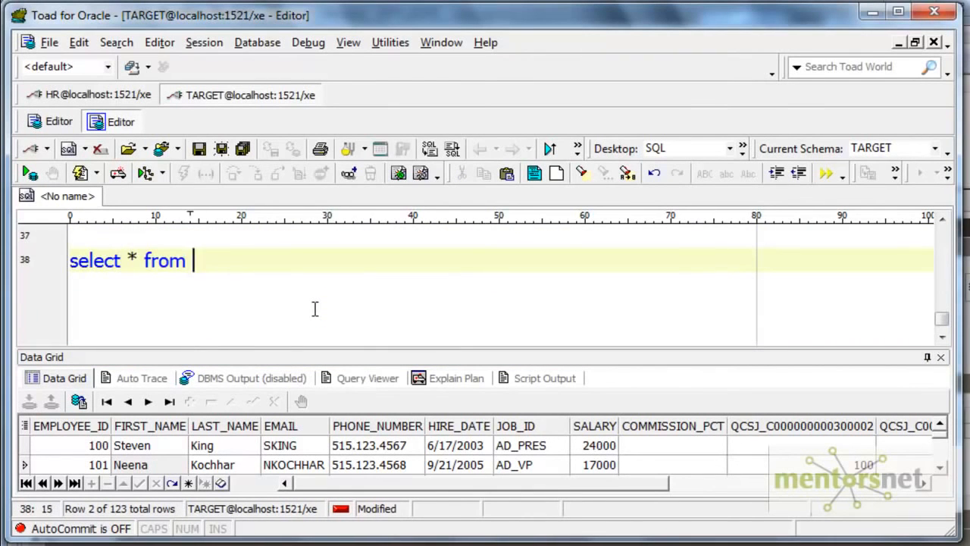
{"action": "type", "text": "employees"}
{"action": "key", "text": "shift+Home"}
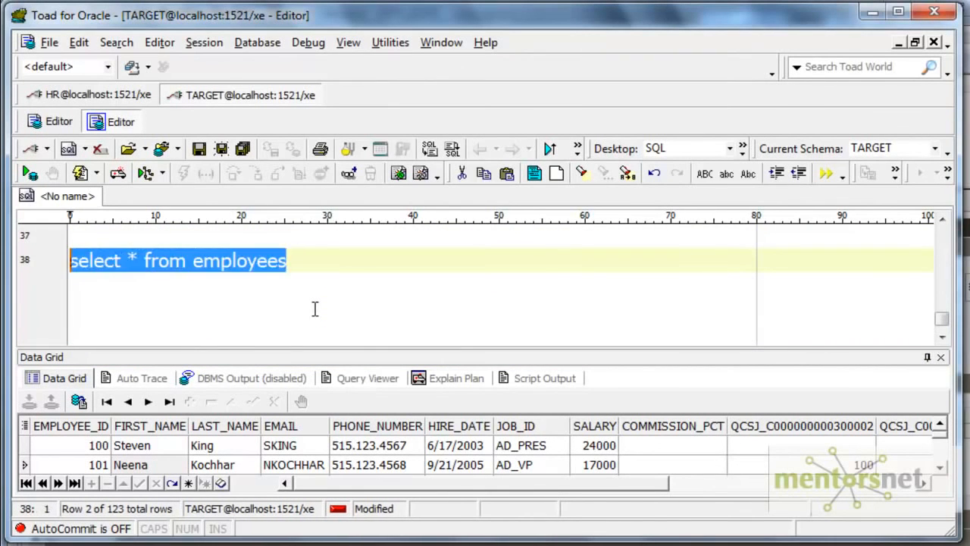
{"action": "left_click", "coordinate": [29, 173]}
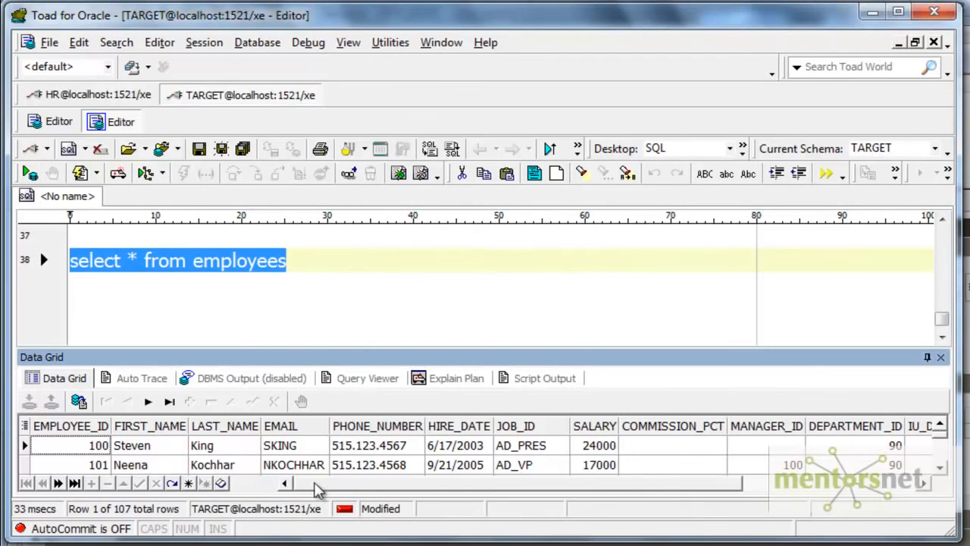
Get the record count for the employees query result.
{"action": "right_click", "coordinate": [290, 445]}
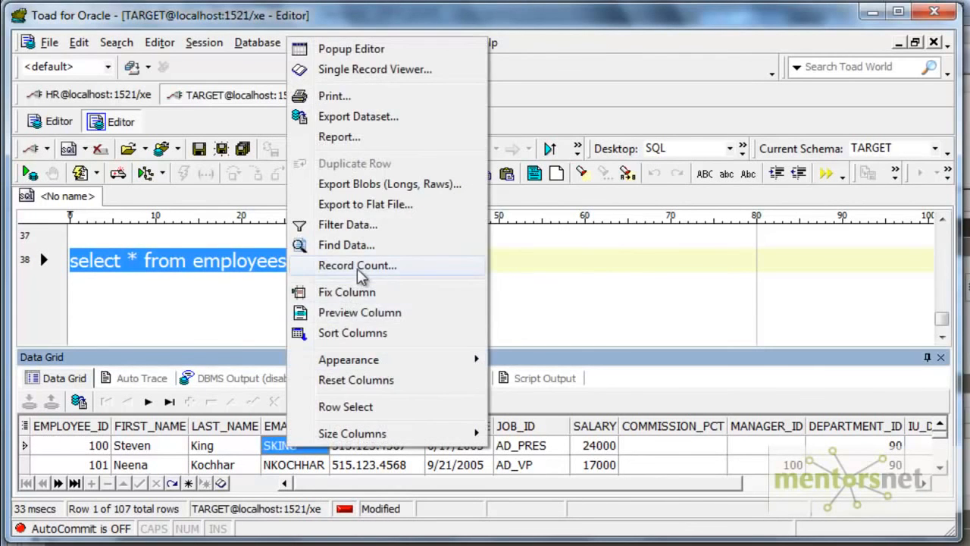
{"action": "left_click", "coordinate": [360, 267]}
{"action": "left_click", "coordinate": [550, 267]}
Enlarge the data grid and examine the DEPT_NAME values against DEPARTMENT_ID across the loaded employee rows.
{"action": "left_click_drag", "start_coordinate": [442, 347], "coordinate": [452, 287]}
{"action": "left_click_drag", "start_coordinate": [492, 483], "coordinate": [759, 484]}
{"action": "left_click", "coordinate": [877, 412]}
{"action": "scroll", "coordinate": [879, 411], "scroll_direction": "down", "scroll_amount": 11}
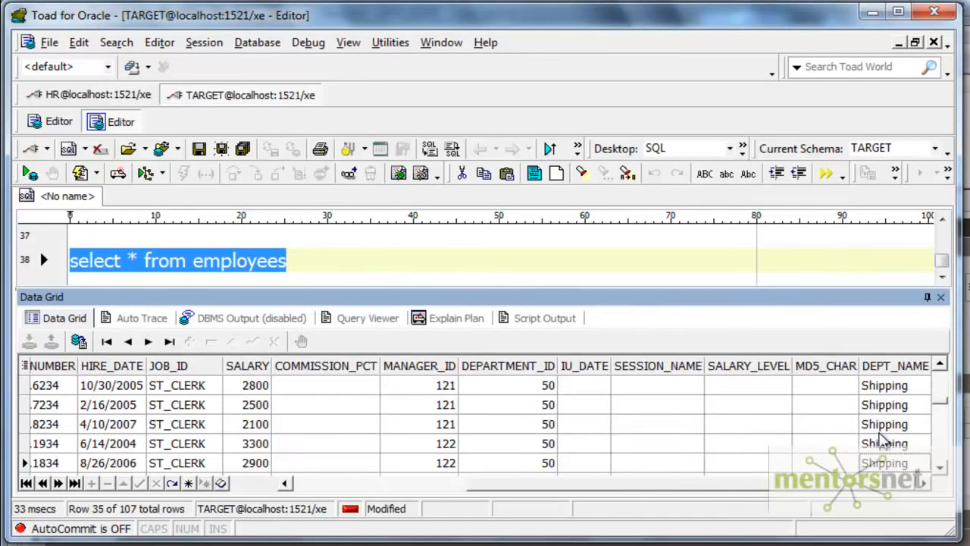
{"action": "scroll", "coordinate": [885, 447], "scroll_direction": "down", "scroll_amount": 5}
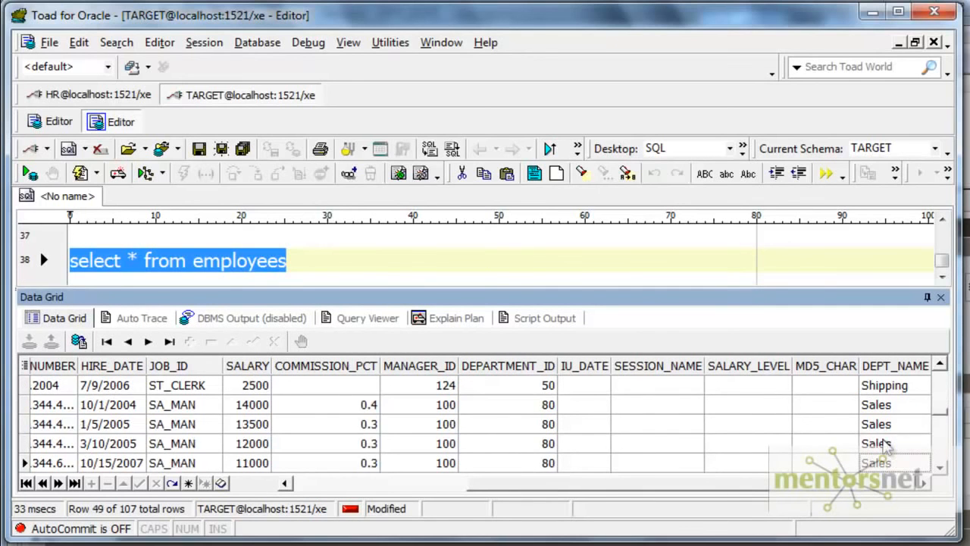